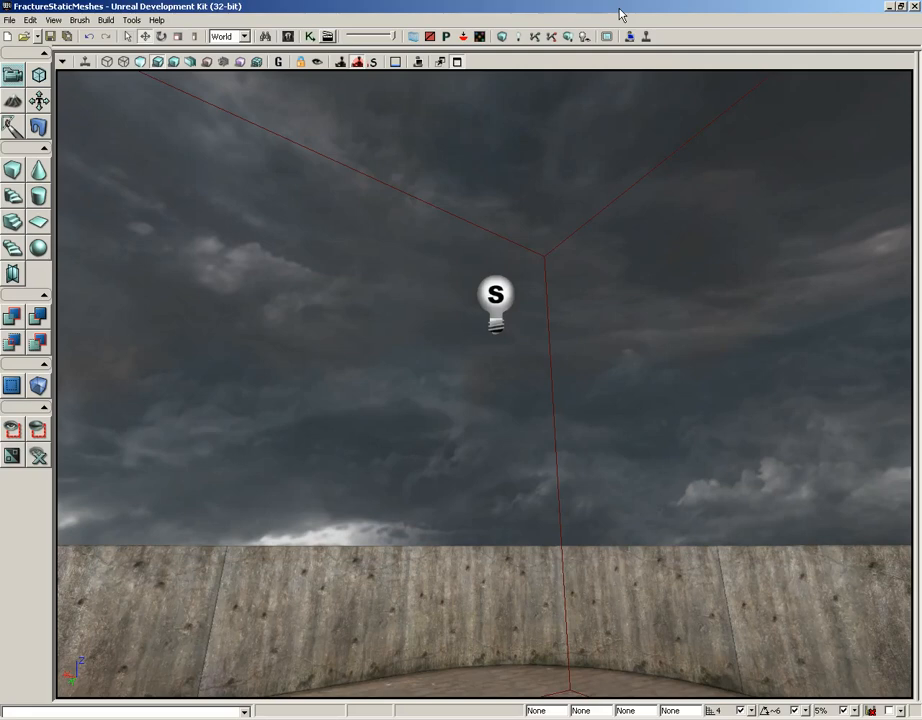
Inspect the walled arena from outside and select the LightmassImportanceVolume that surrounds it.
{"action": "left_click", "coordinate": [581, 376]}
{"action": "left_click_drag", "start_coordinate": [683, 354], "coordinate": [669, 545]}
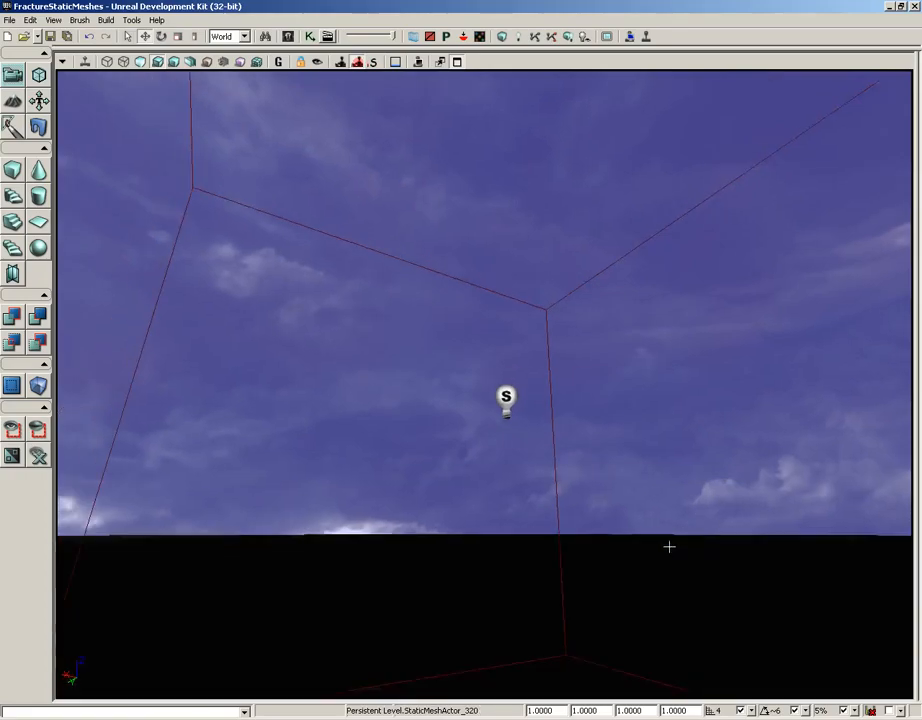
{"action": "right_click_drag", "start_coordinate": [669, 545], "coordinate": [655, 500]}
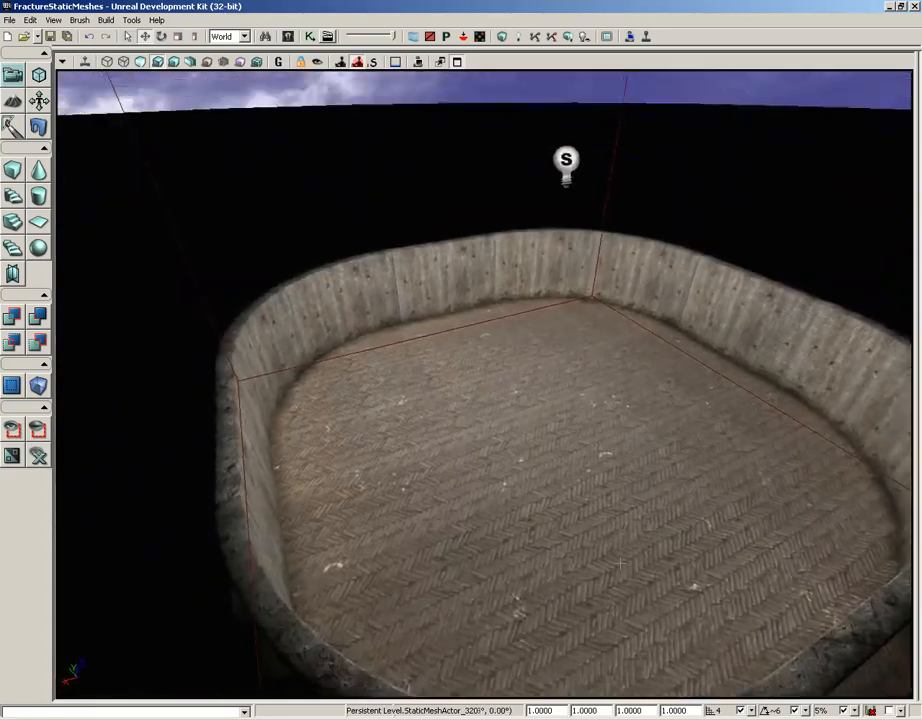
{"action": "left_click_drag", "start_coordinate": [655, 500], "coordinate": [673, 547]}
{"action": "right_click_drag", "start_coordinate": [673, 547], "coordinate": [674, 322]}
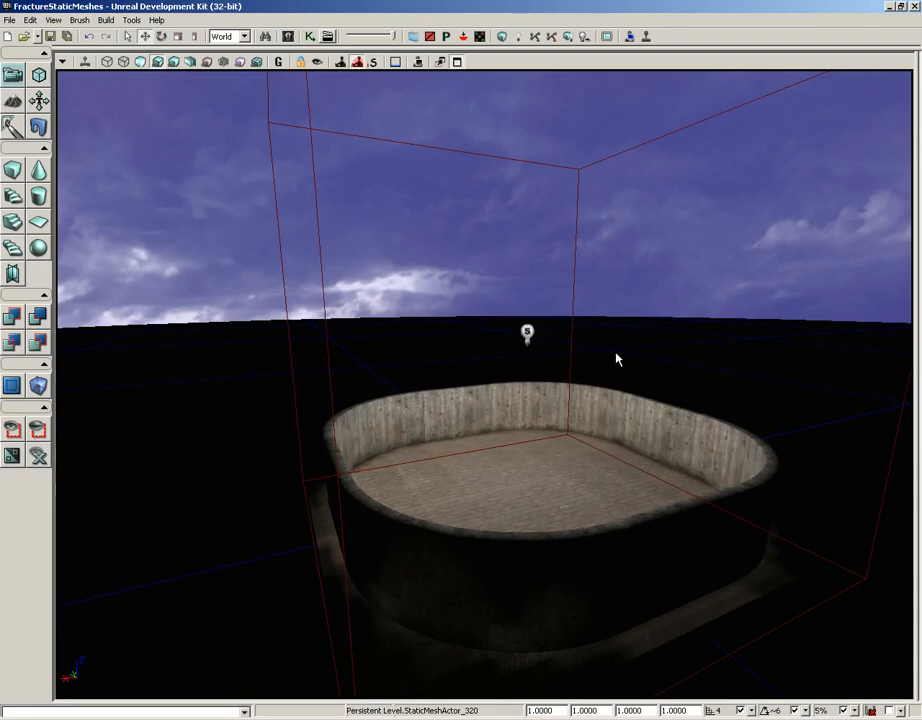
{"action": "left_click", "coordinate": [328, 345]}
{"action": "left_click_drag", "start_coordinate": [475, 325], "coordinate": [56, 335]}
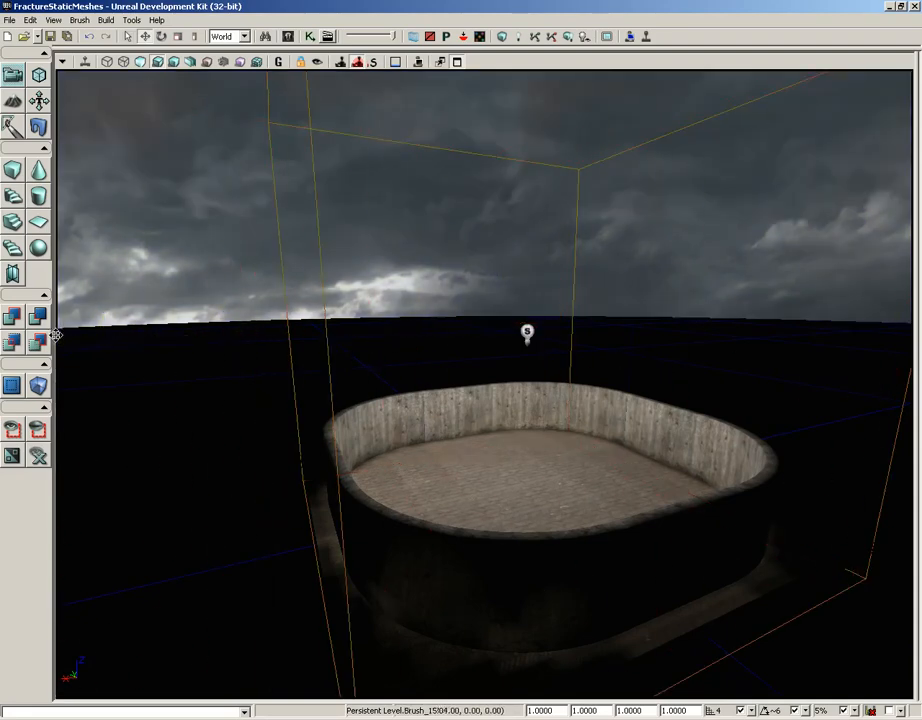
{"action": "left_click", "coordinate": [329, 366]}
{"action": "right_click_drag", "start_coordinate": [415, 354], "coordinate": [410, 206]}
{"action": "left_click_drag", "start_coordinate": [410, 206], "coordinate": [416, 490]}
{"action": "left_click_drag", "start_coordinate": [434, 288], "coordinate": [367, 290]}
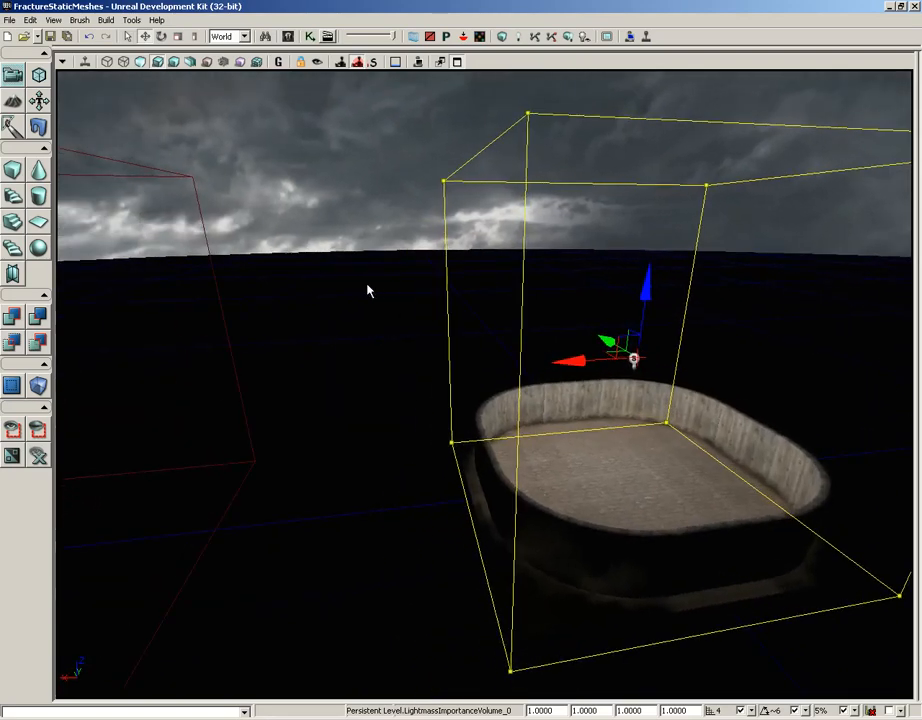
Select the red builder brush beside the arena and view the volume types it can create, including LightmassImportanceVolume.
{"action": "left_click", "coordinate": [235, 366]}
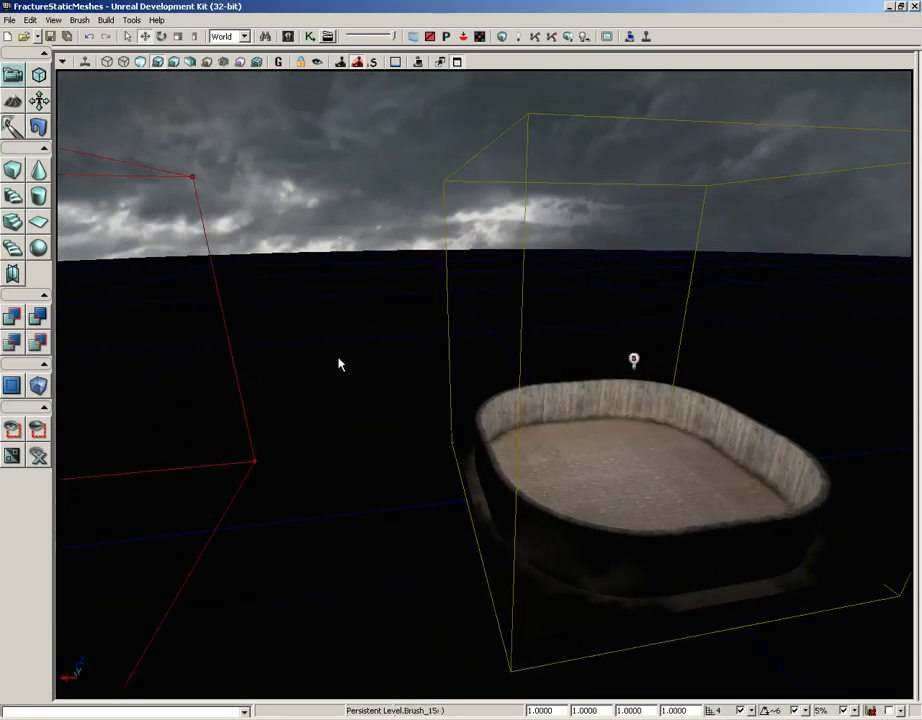
{"action": "left_click_drag", "start_coordinate": [340, 364], "coordinate": [238, 362]}
{"action": "left_click_drag", "start_coordinate": [243, 243], "coordinate": [195, 261]}
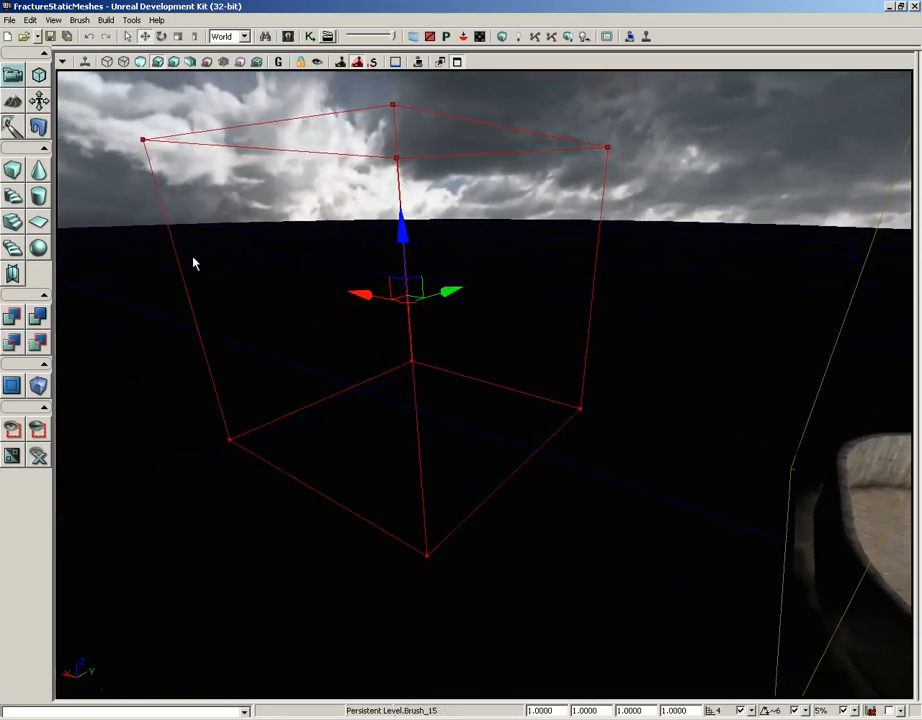
{"action": "right_click", "coordinate": [38, 386]}
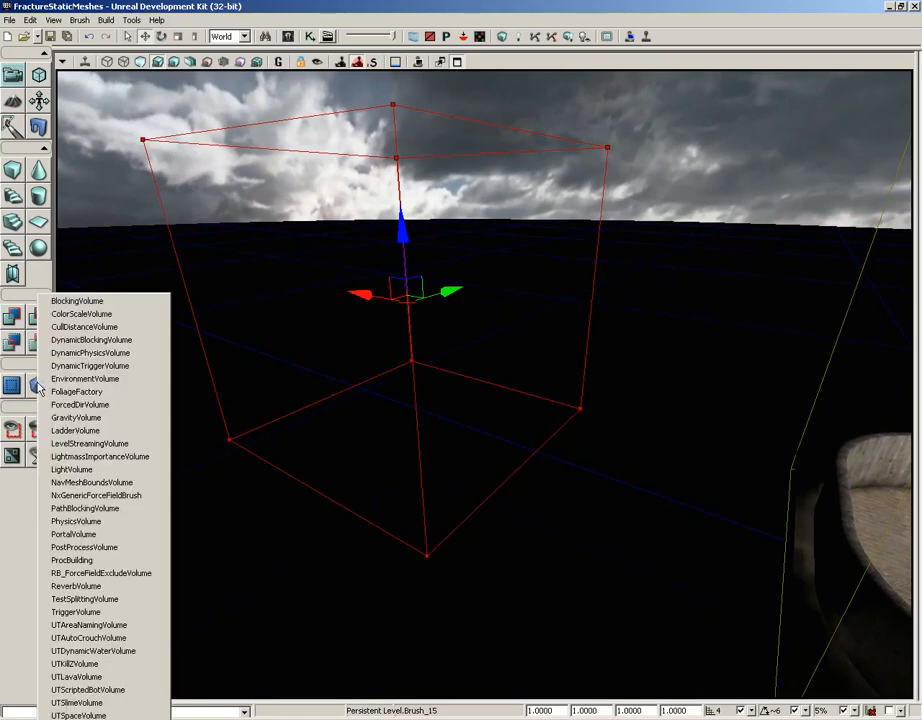
{"action": "left_click", "coordinate": [101, 458]}
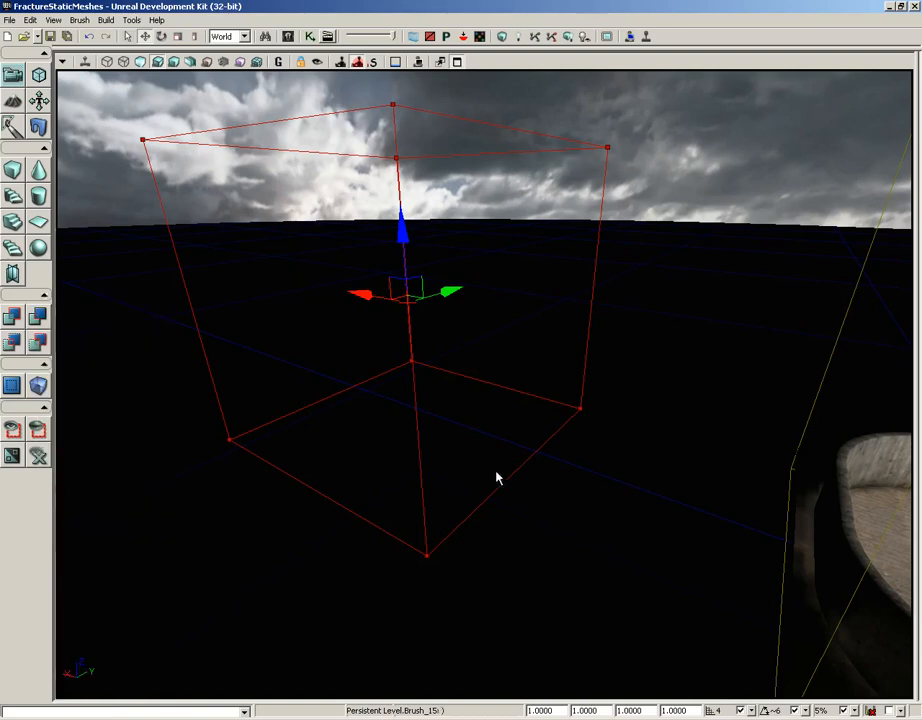
{"action": "left_click", "coordinate": [496, 473]}
Open the properties of the point light above the arena and show its LightComponent settings.
{"action": "left_click_drag", "start_coordinate": [498, 472], "coordinate": [838, 141]}
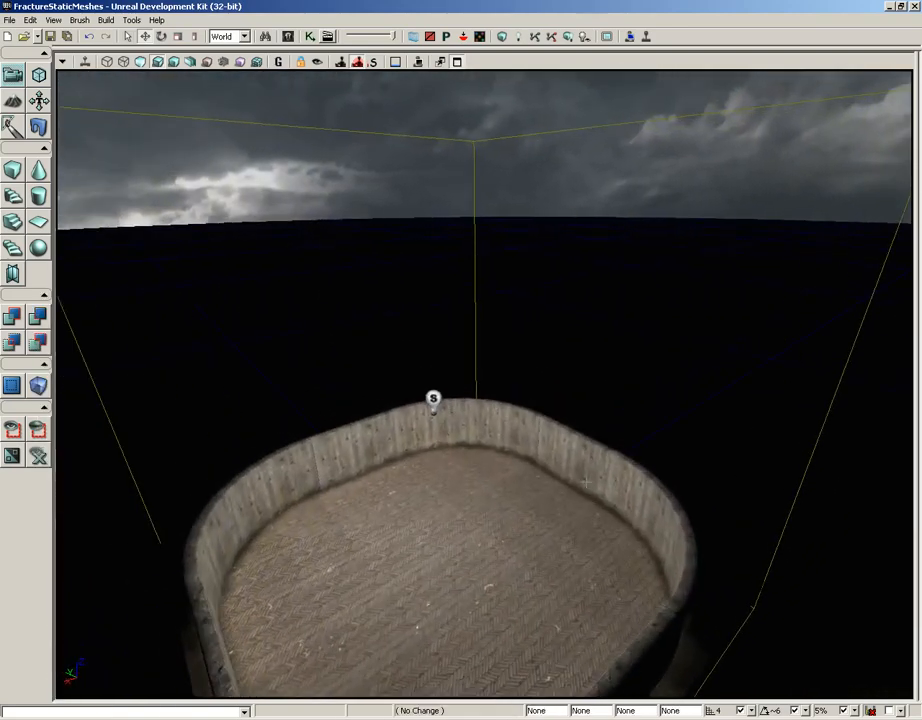
{"action": "middle_click_drag", "start_coordinate": [586, 482], "coordinate": [570, 636]}
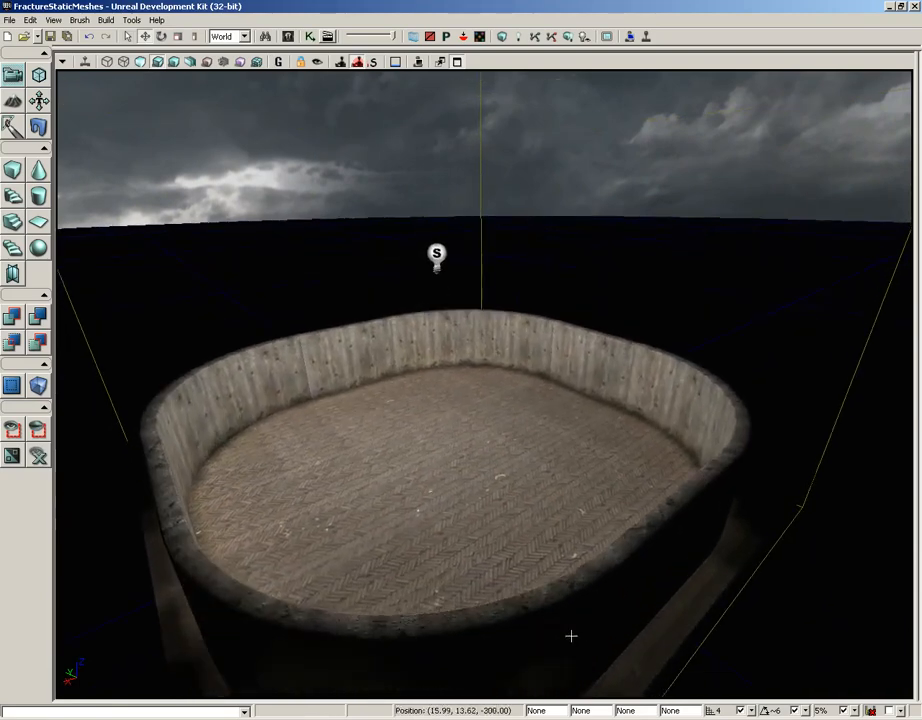
{"action": "left_click_drag", "start_coordinate": [570, 630], "coordinate": [566, 570]}
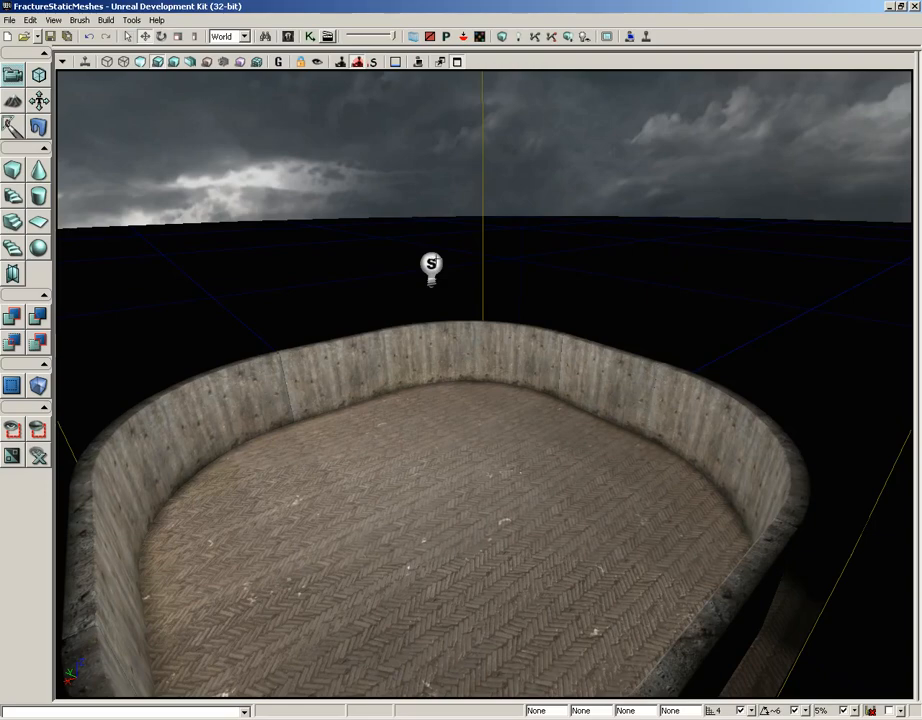
{"action": "left_click", "coordinate": [431, 266]}
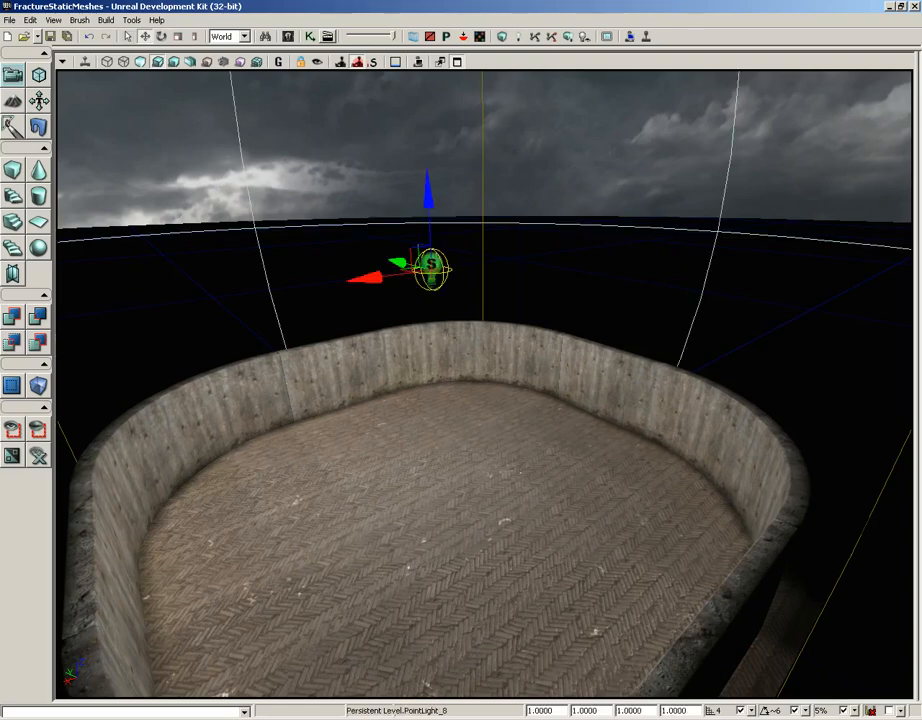
{"action": "left_click_drag", "start_coordinate": [482, 310], "coordinate": [467, 245]}
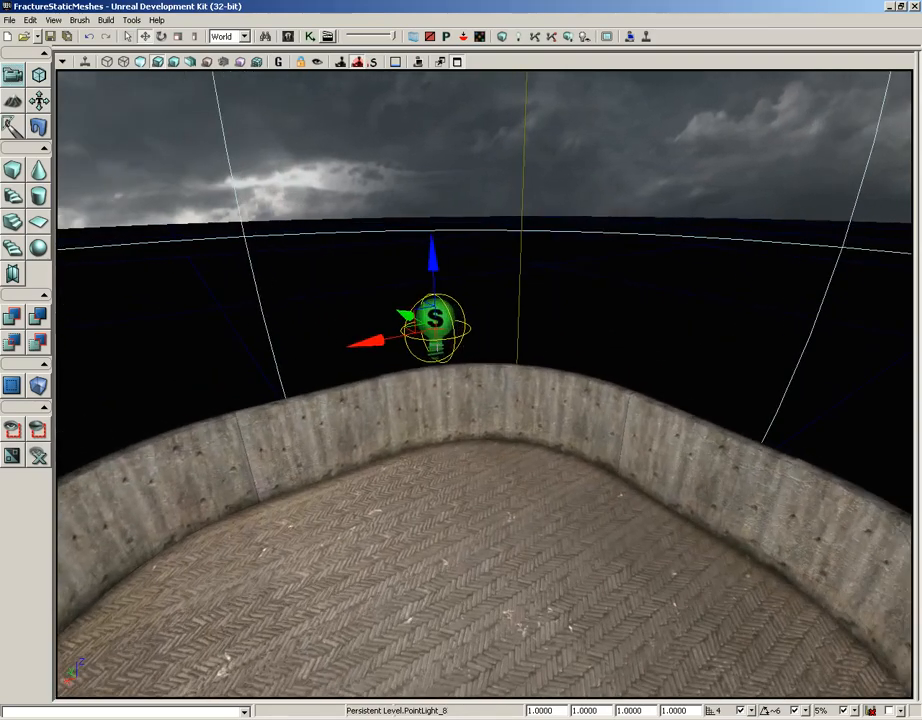
{"action": "double_click", "coordinate": [436, 345]}
{"action": "left_click", "coordinate": [412, 198]}
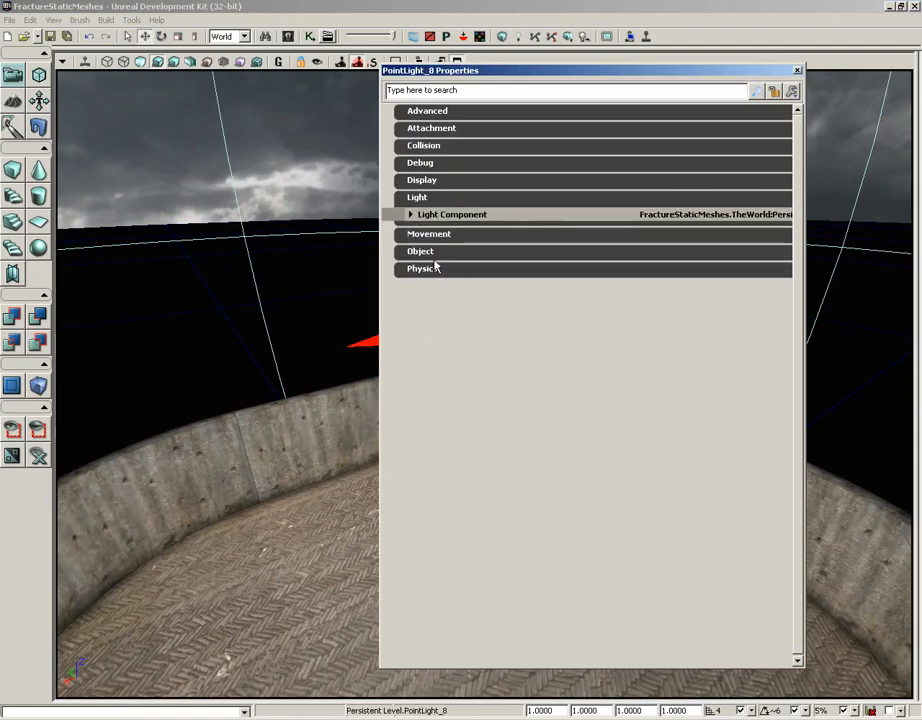
{"action": "left_click", "coordinate": [409, 214]}
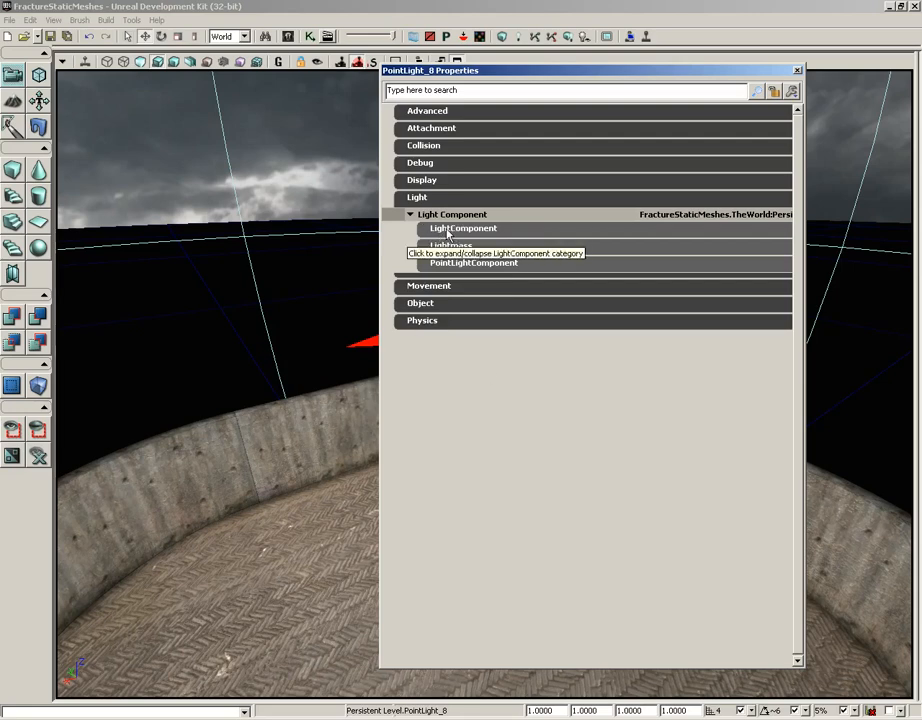
{"action": "left_click", "coordinate": [512, 231]}
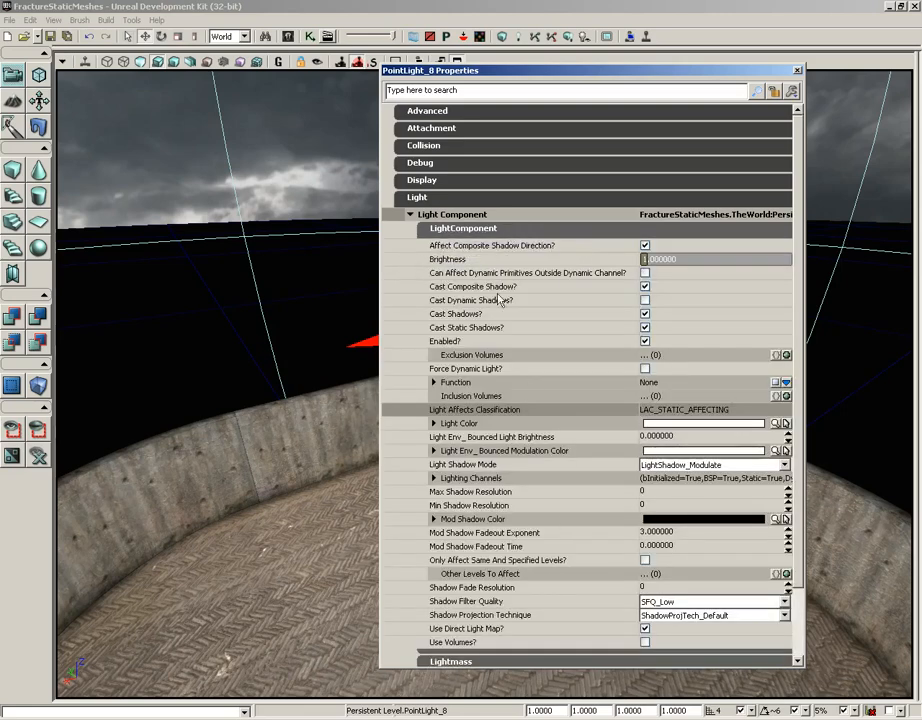
Review the point light's Lightmass Settings and return to its LightComponent settings with the light visible beside the window.
{"action": "left_click", "coordinate": [460, 230]}
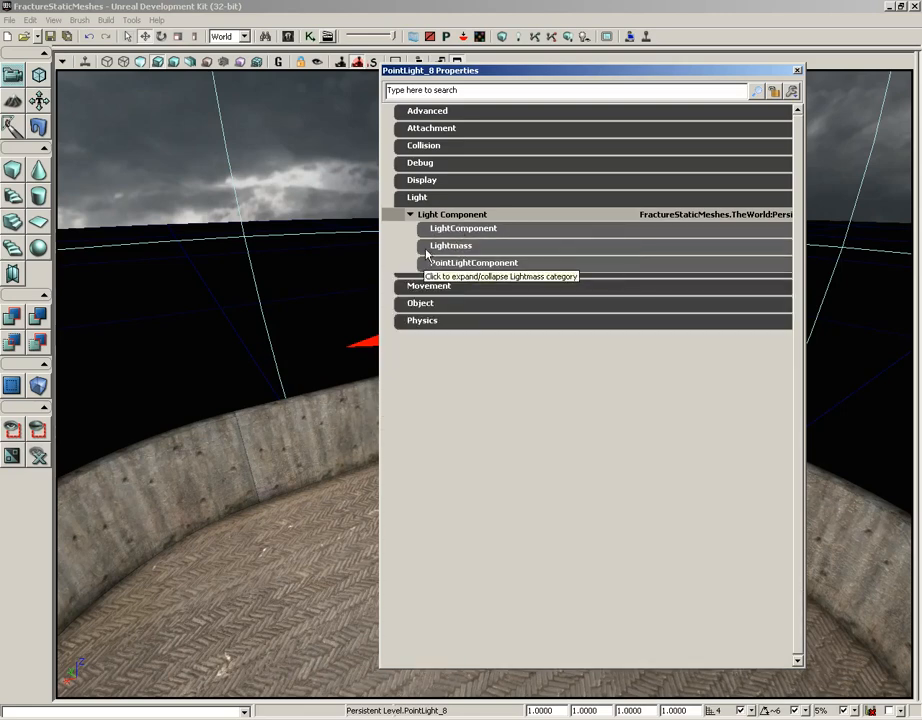
{"action": "left_click", "coordinate": [428, 248]}
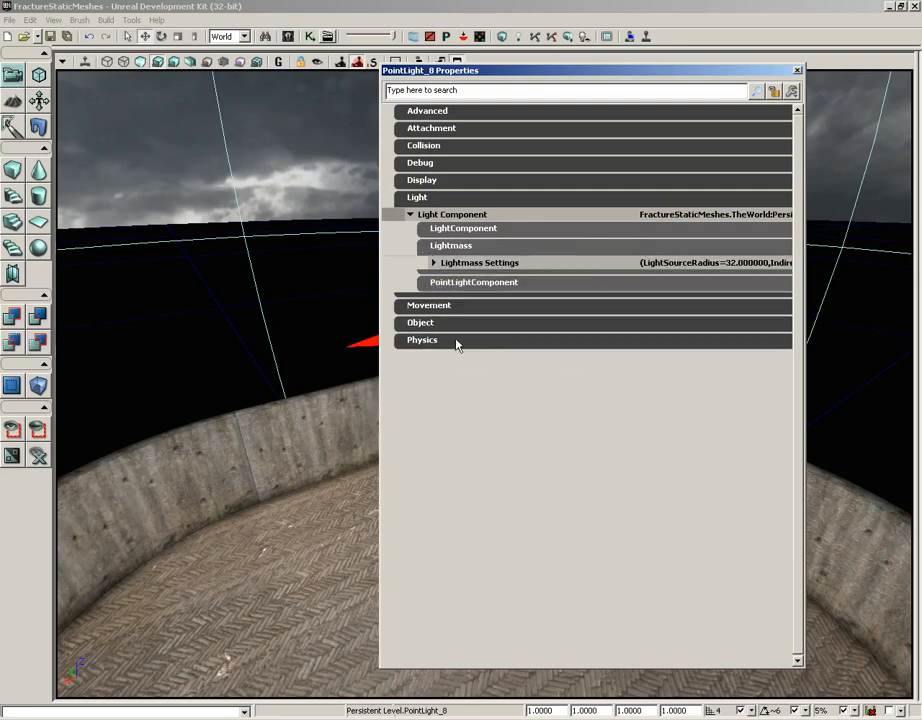
{"action": "left_click", "coordinate": [447, 266]}
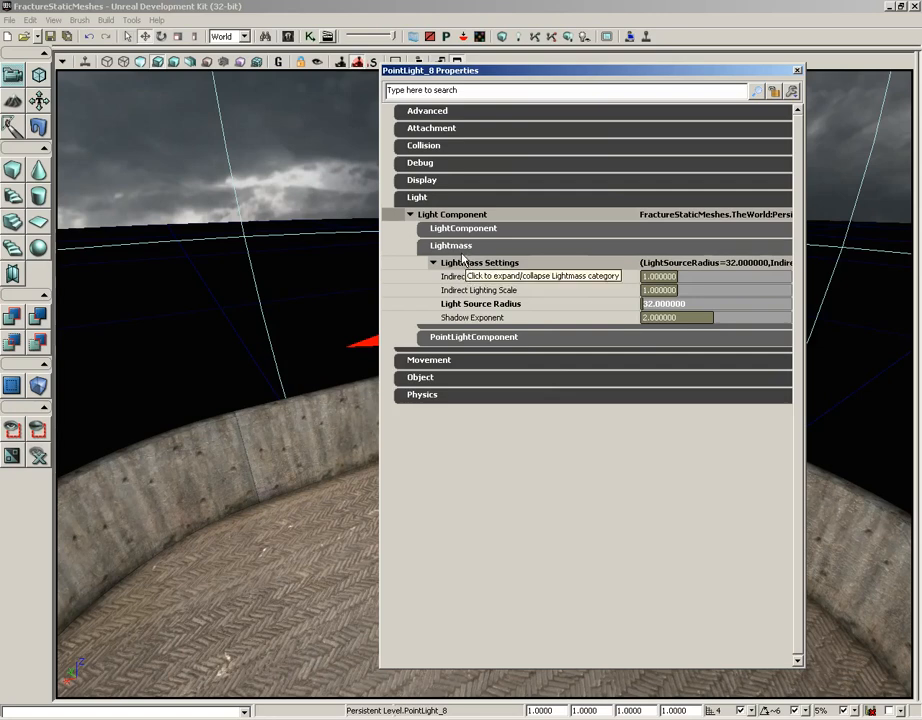
{"action": "left_click", "coordinate": [461, 252]}
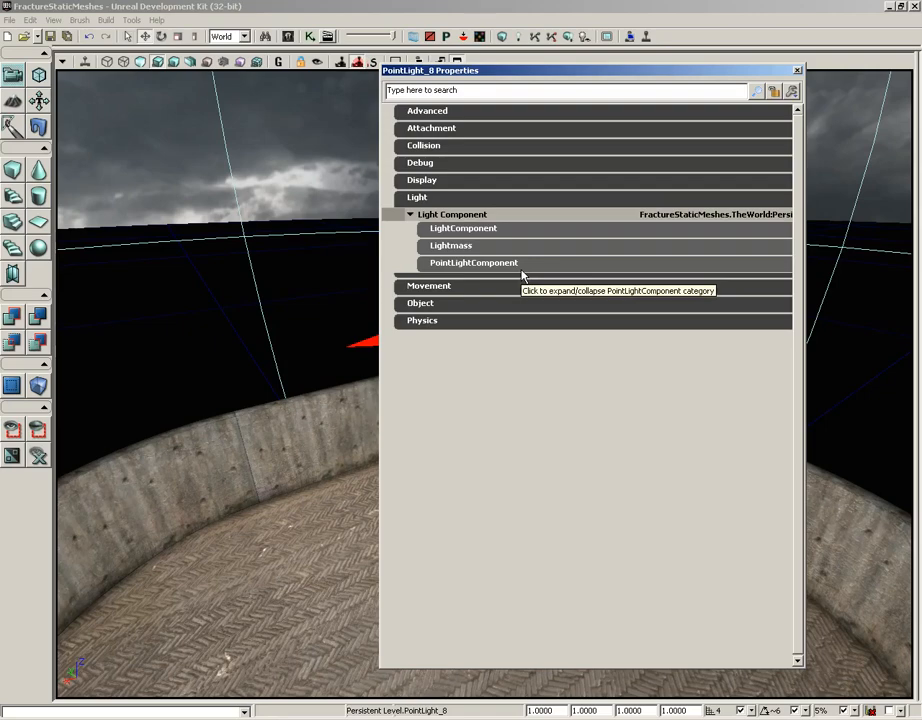
{"action": "left_click", "coordinate": [434, 229]}
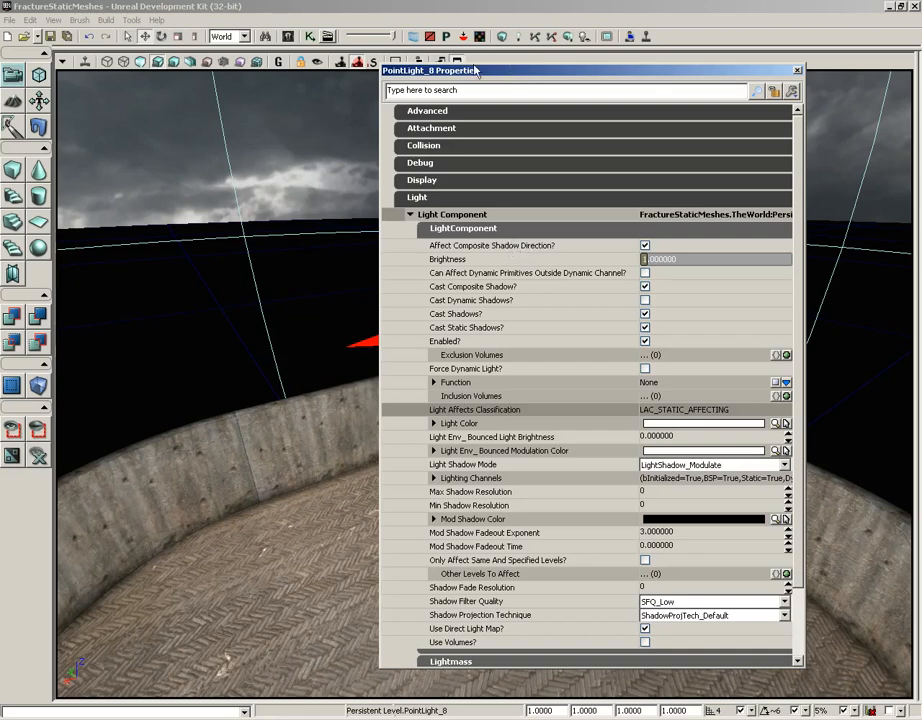
{"action": "left_click_drag", "start_coordinate": [471, 72], "coordinate": [576, 72]}
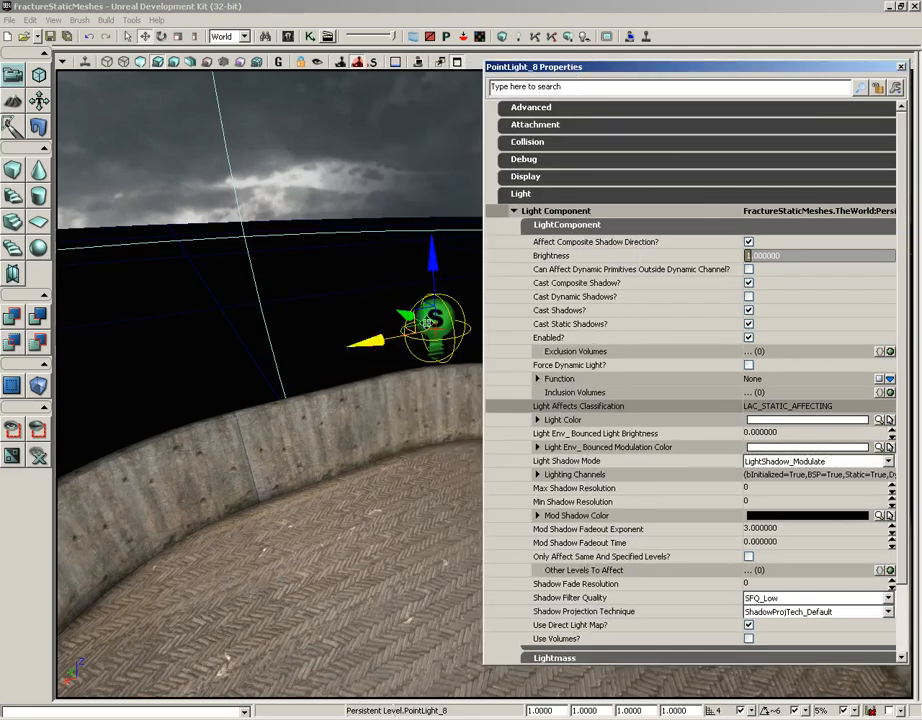
Filter the Content Browser to Static Meshes and select the S_HU_Trim_SM_LowProfileE_corner mesh.
{"action": "left_click", "coordinate": [289, 37]}
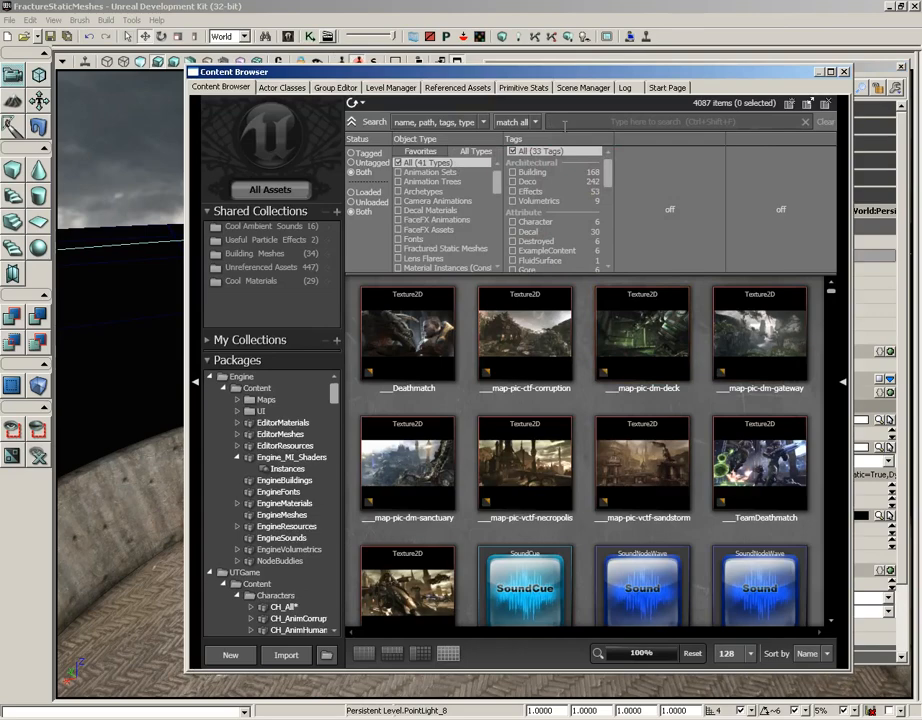
{"action": "left_click", "coordinate": [420, 151]}
{"action": "left_click", "coordinate": [420, 248]}
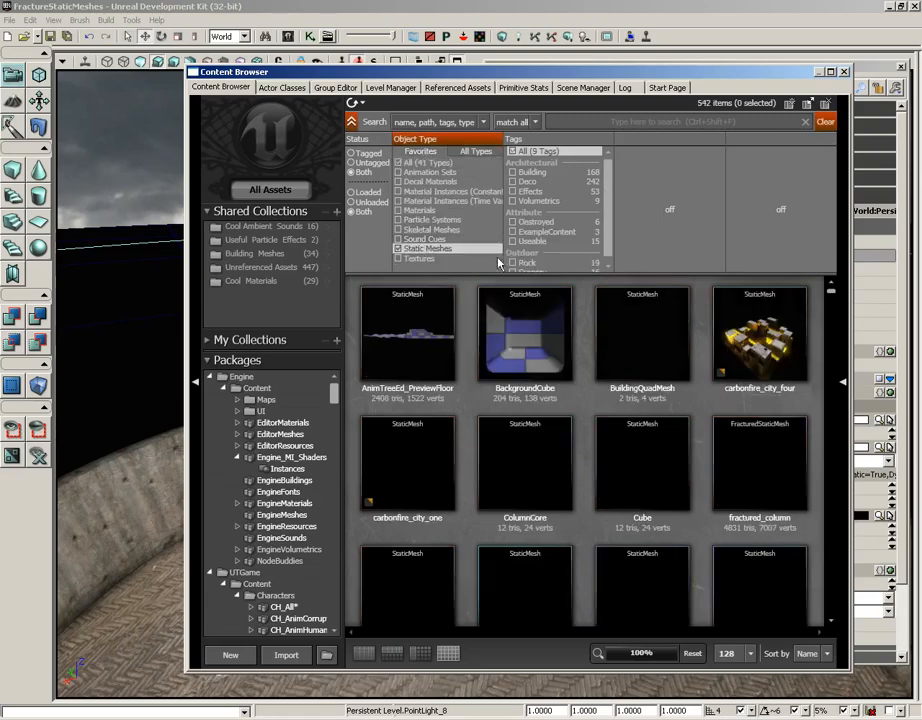
{"action": "scroll", "coordinate": [838, 378], "scroll_direction": "down", "scroll_amount": 2}
{"action": "scroll", "coordinate": [836, 385], "scroll_direction": "down", "scroll_amount": 5}
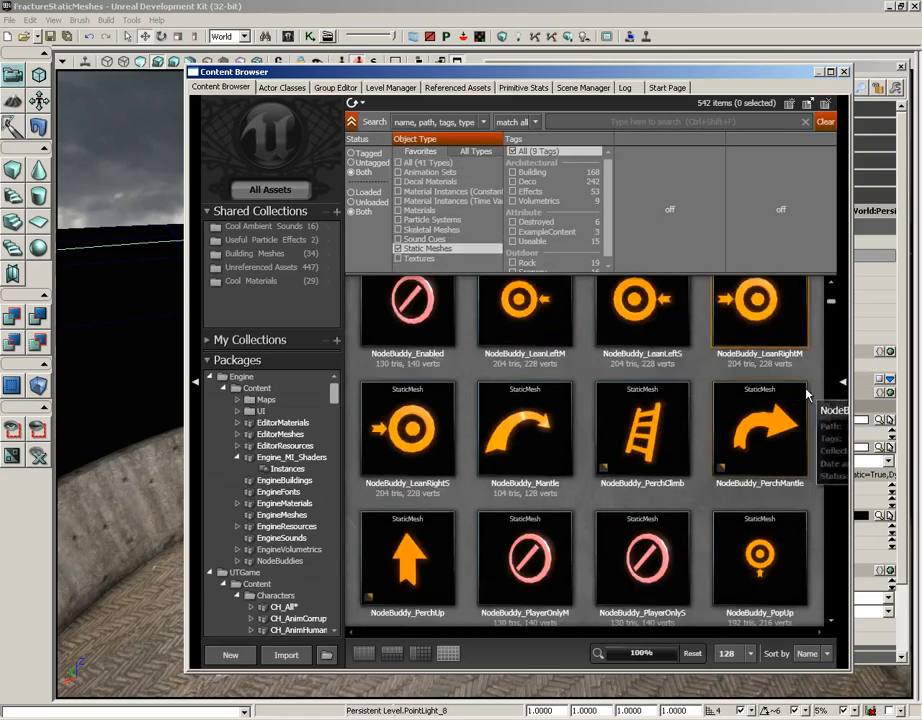
{"action": "scroll", "coordinate": [830, 305], "scroll_direction": "down", "scroll_amount": 6}
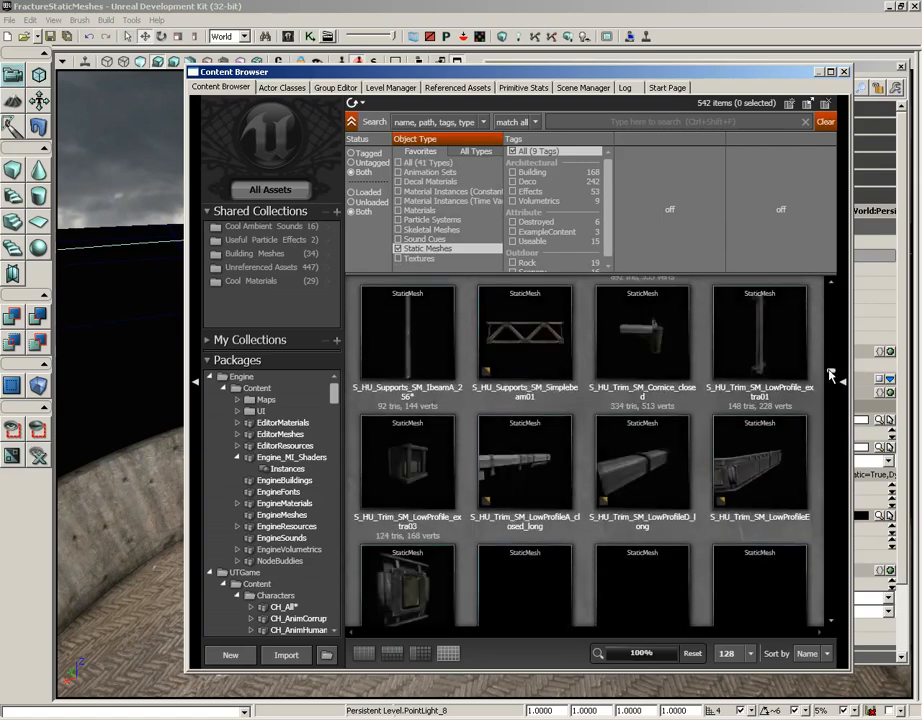
{"action": "left_click", "coordinate": [522, 504]}
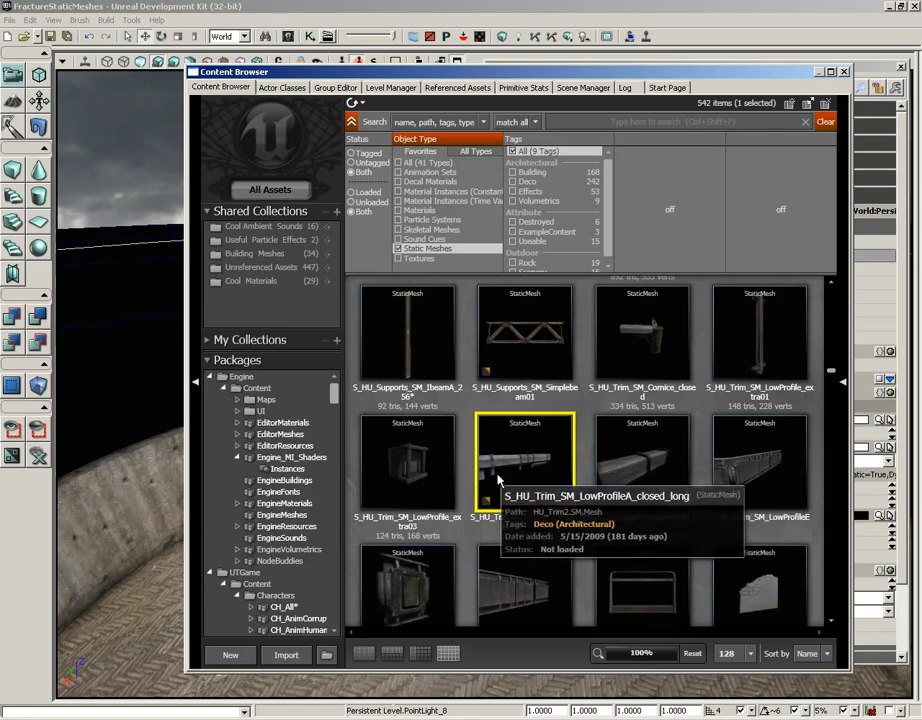
{"action": "scroll", "coordinate": [422, 594], "scroll_direction": "down", "scroll_amount": 1}
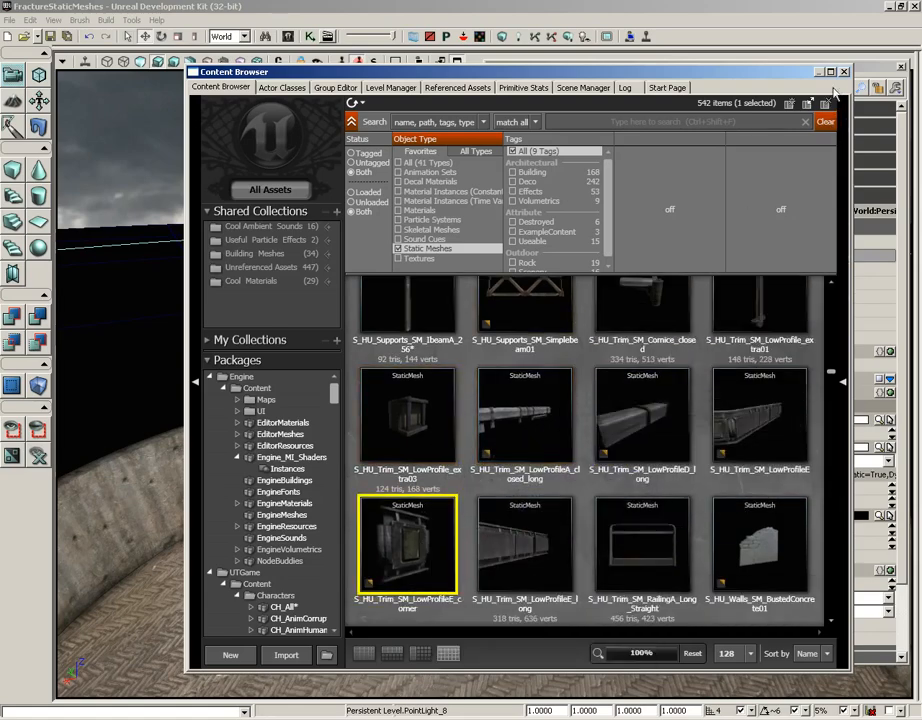
Load the S_HU_Trim_SM_LowProfileE_corner mesh and add it to the arena's brick floor as an InterpActor.
{"action": "left_click", "coordinate": [600, 60]}
{"action": "right_click", "coordinate": [247, 640]}
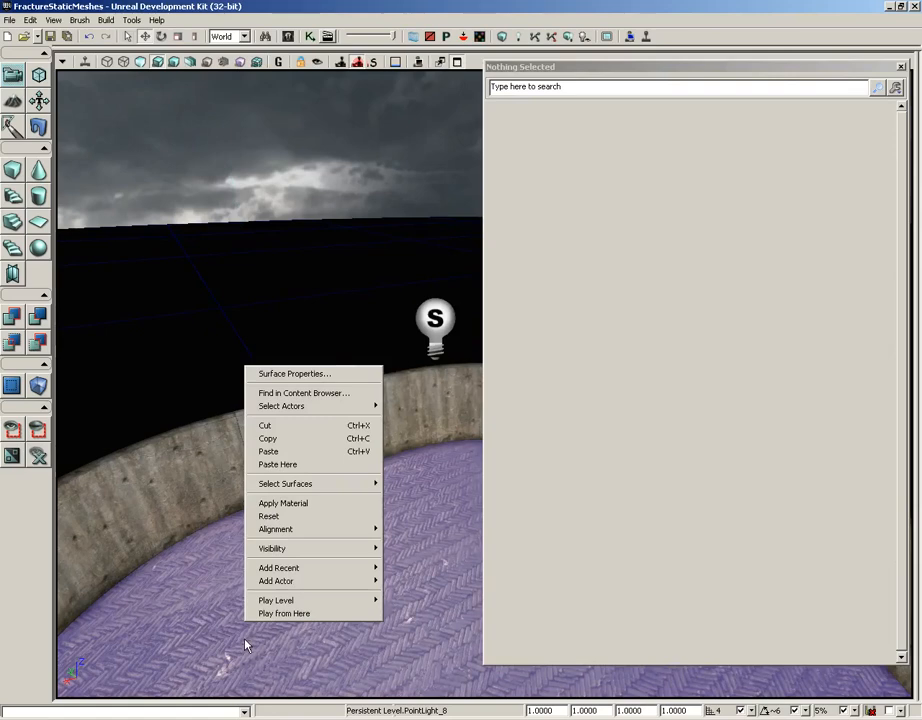
{"action": "mouse_move", "coordinate": [387, 588]}
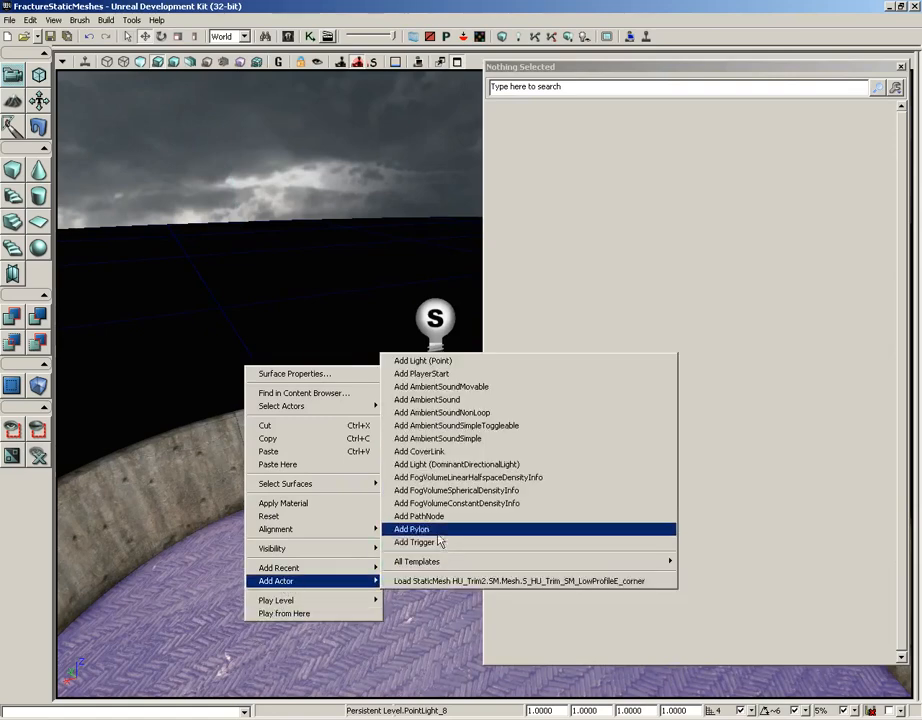
{"action": "left_click", "coordinate": [436, 583]}
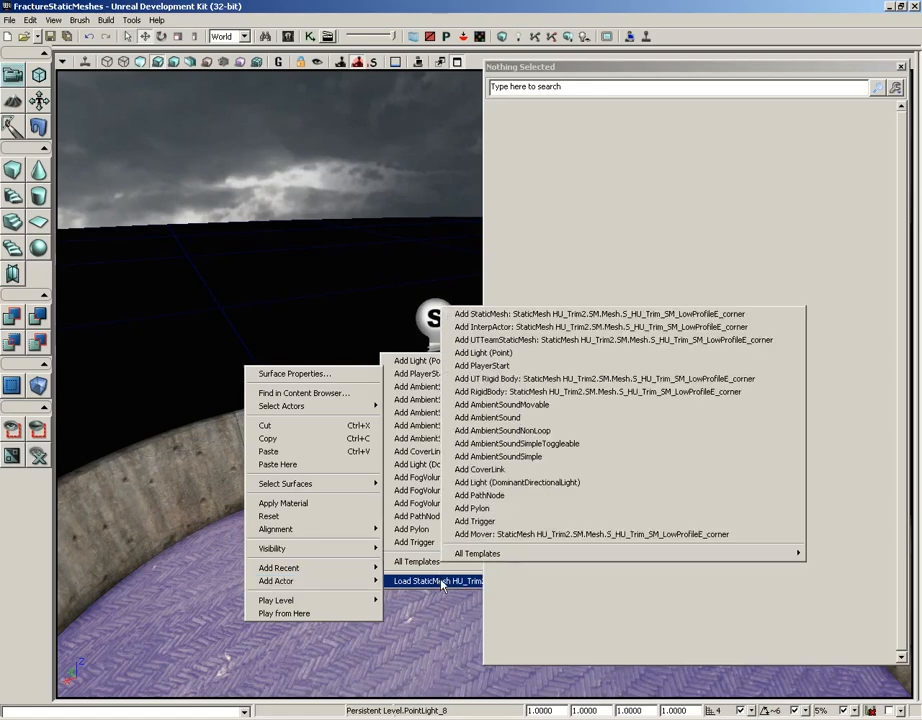
{"action": "left_click", "coordinate": [490, 326]}
View the new InterpActor up close and show its Light Environment settings under DynamicSMActor.
{"action": "left_click_drag", "start_coordinate": [320, 440], "coordinate": [230, 340]}
{"action": "left_click_drag", "start_coordinate": [300, 490], "coordinate": [317, 512]}
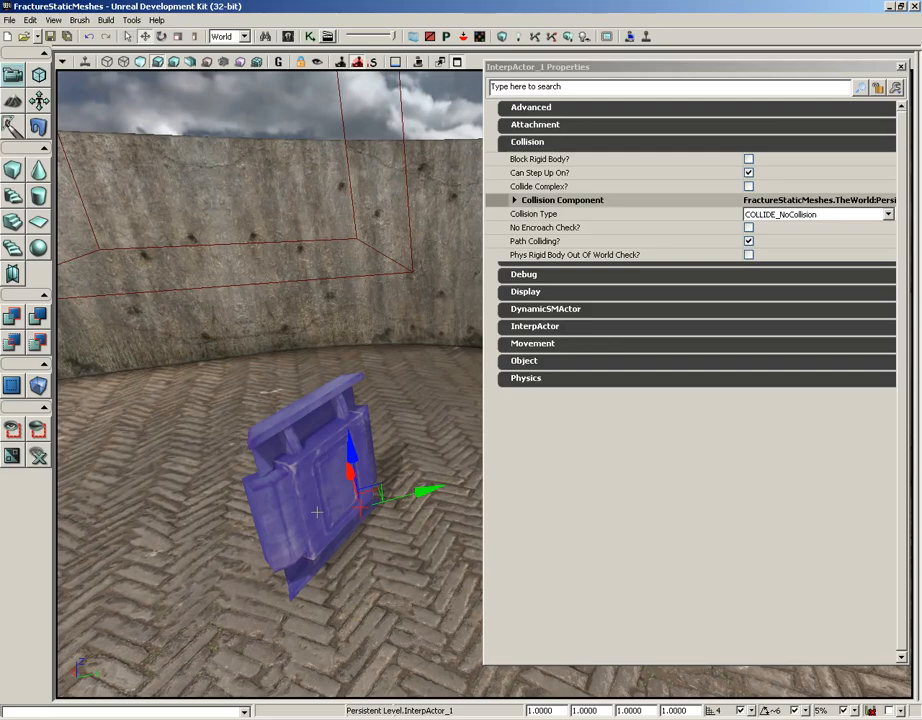
{"action": "left_click", "coordinate": [519, 311]}
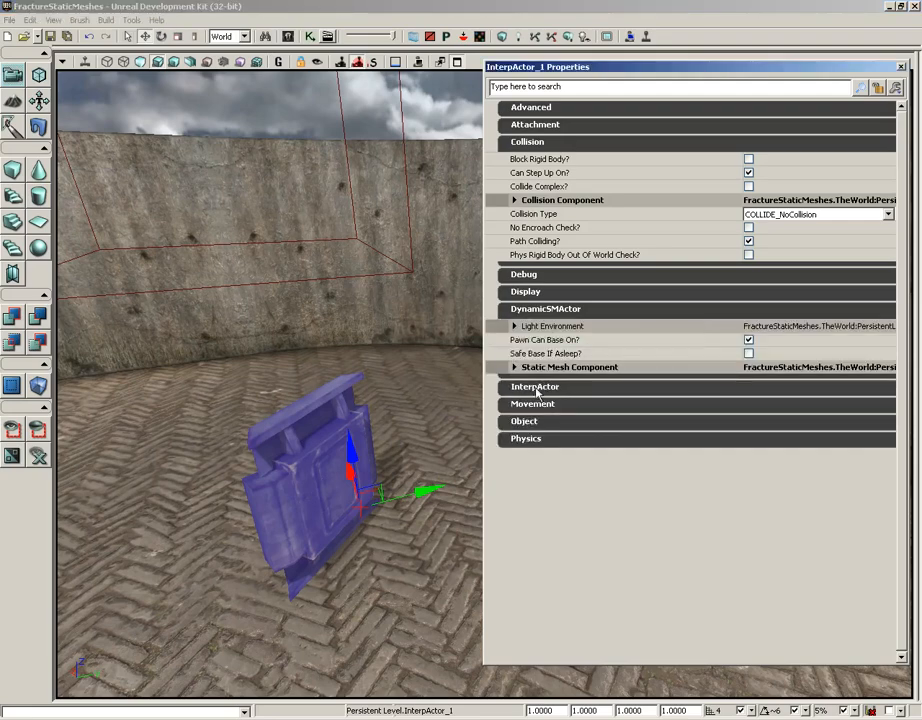
{"action": "left_click", "coordinate": [515, 327]}
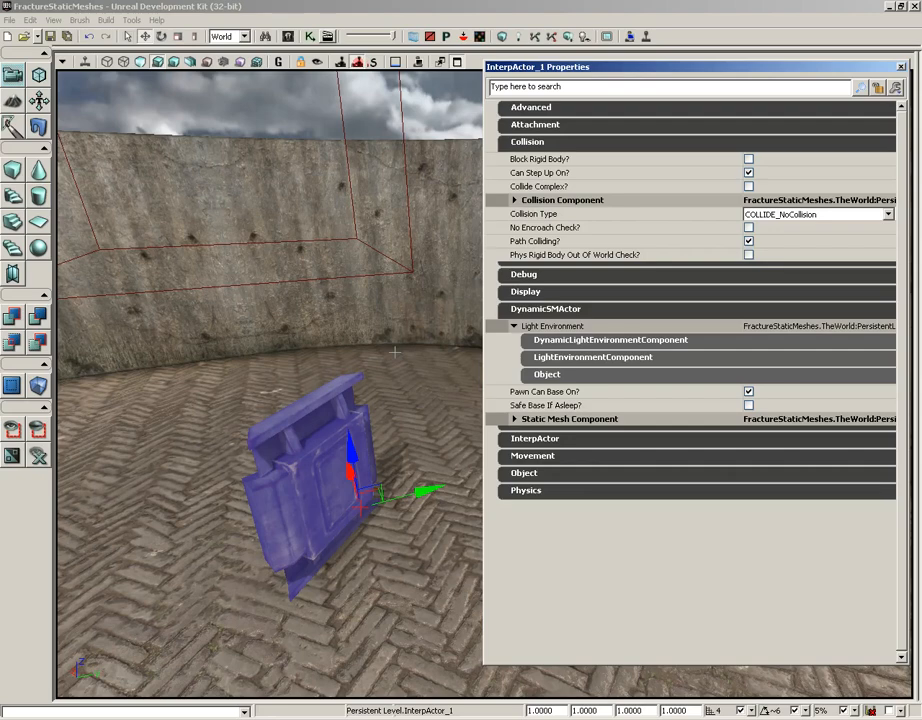
Close the InterpActor's properties and show the LightComponent settings of the point light above the arena.
{"action": "left_click", "coordinate": [901, 67]}
{"action": "left_click_drag", "start_coordinate": [490, 495], "coordinate": [123, 195]}
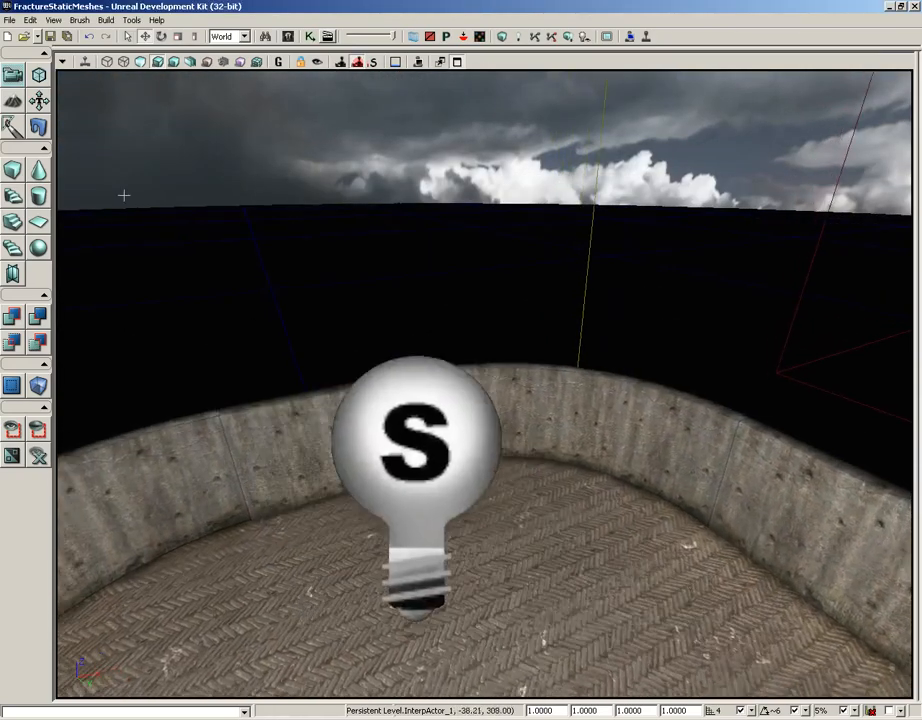
{"action": "double_click", "coordinate": [438, 447]}
{"action": "left_click", "coordinate": [530, 193]}
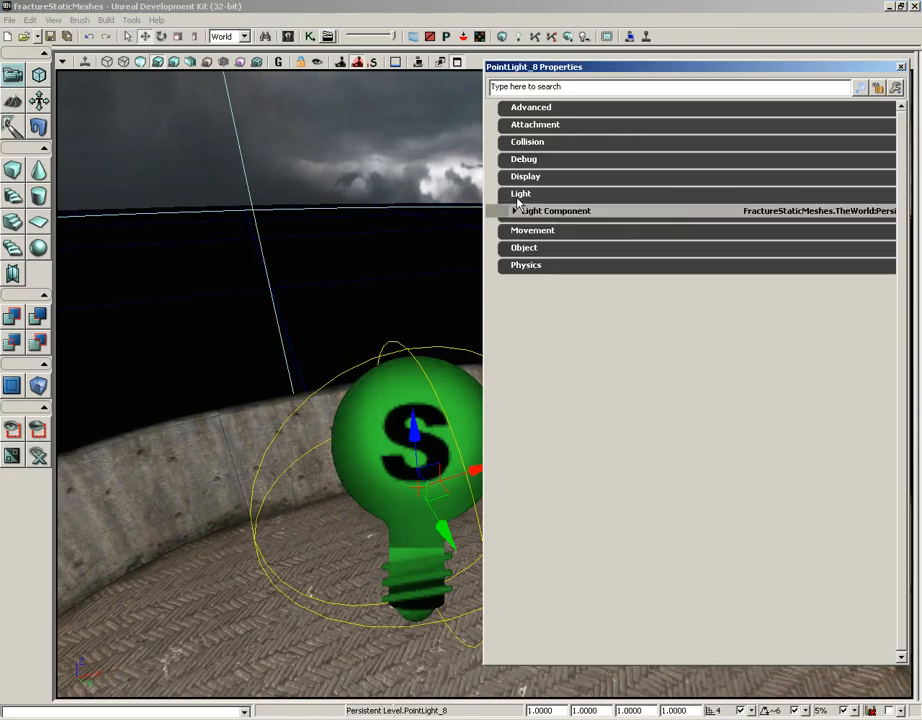
{"action": "left_click", "coordinate": [556, 211]}
{"action": "left_click", "coordinate": [560, 224]}
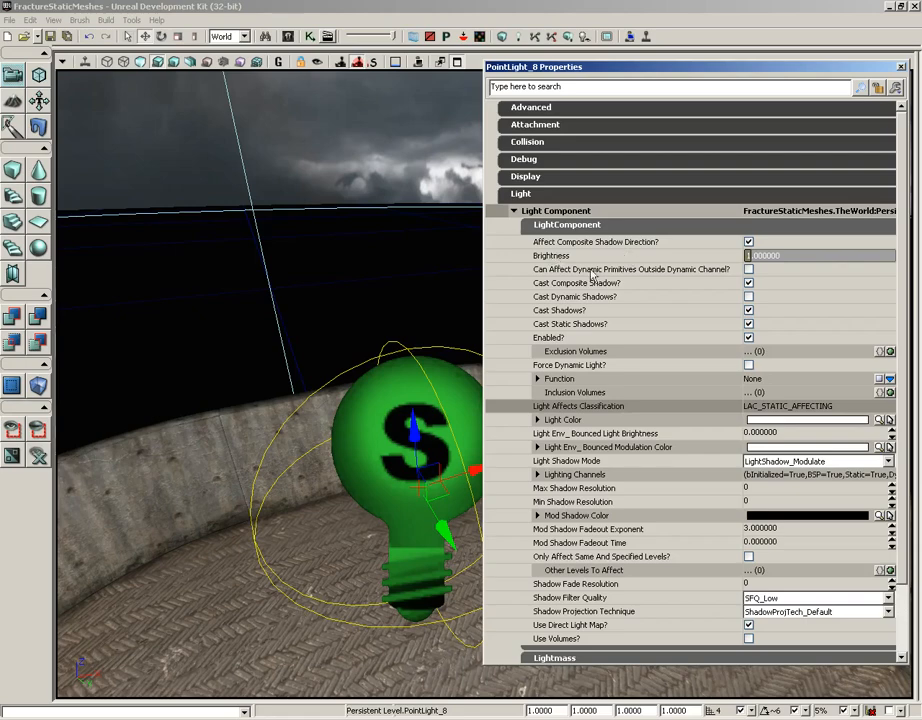
Try a point light Brightness of 10, followed by 0.2, to compare how the arena is lit.
{"action": "left_click_drag", "start_coordinate": [418, 278], "coordinate": [457, 325]}
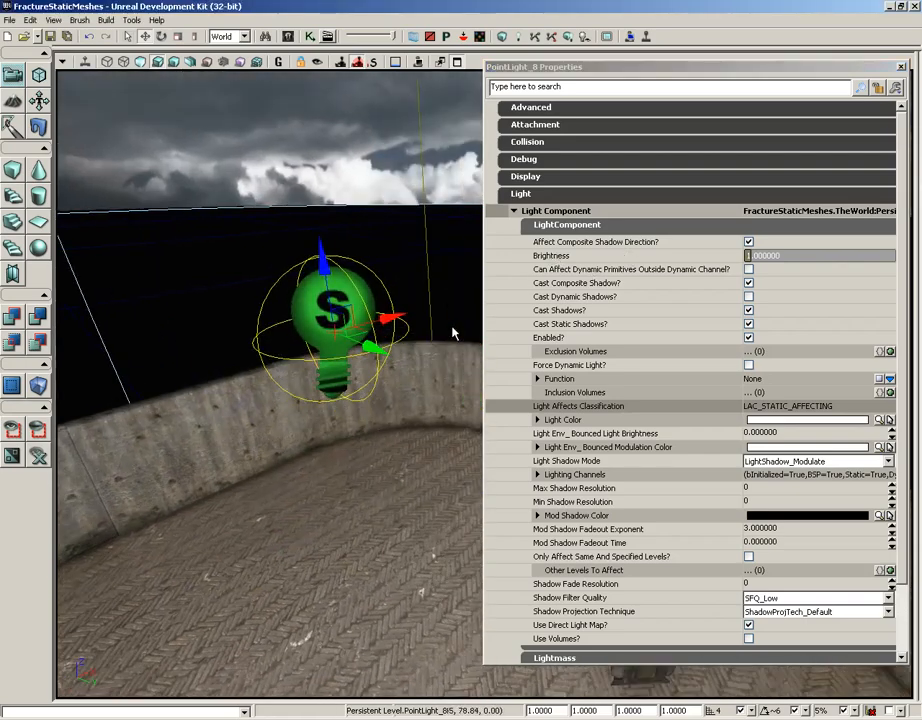
{"action": "left_click", "coordinate": [762, 257]}
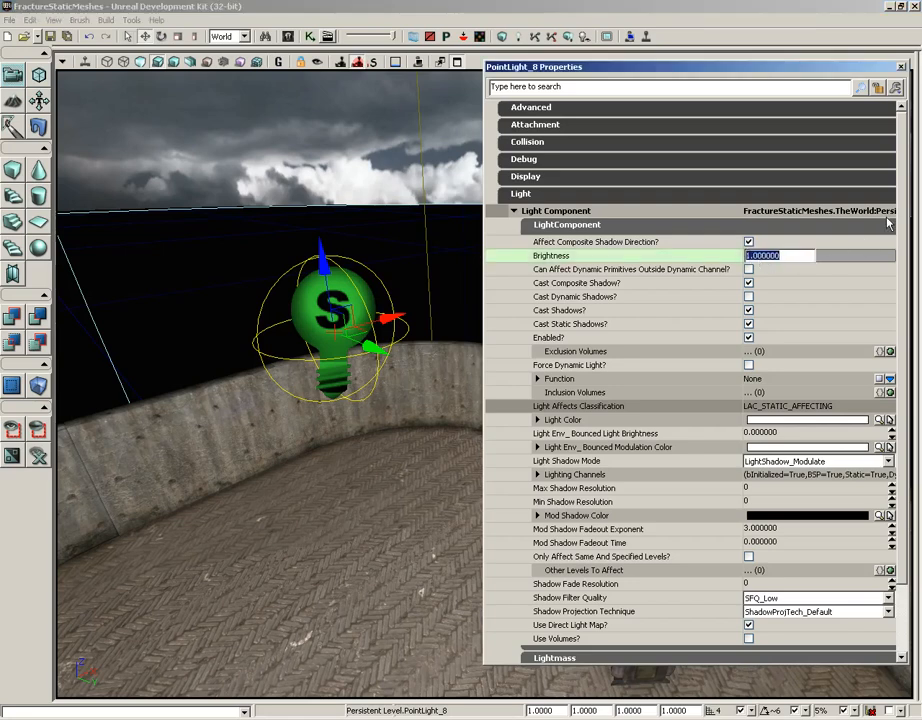
{"action": "type", "text": "10"}
{"action": "key", "text": "Return"}
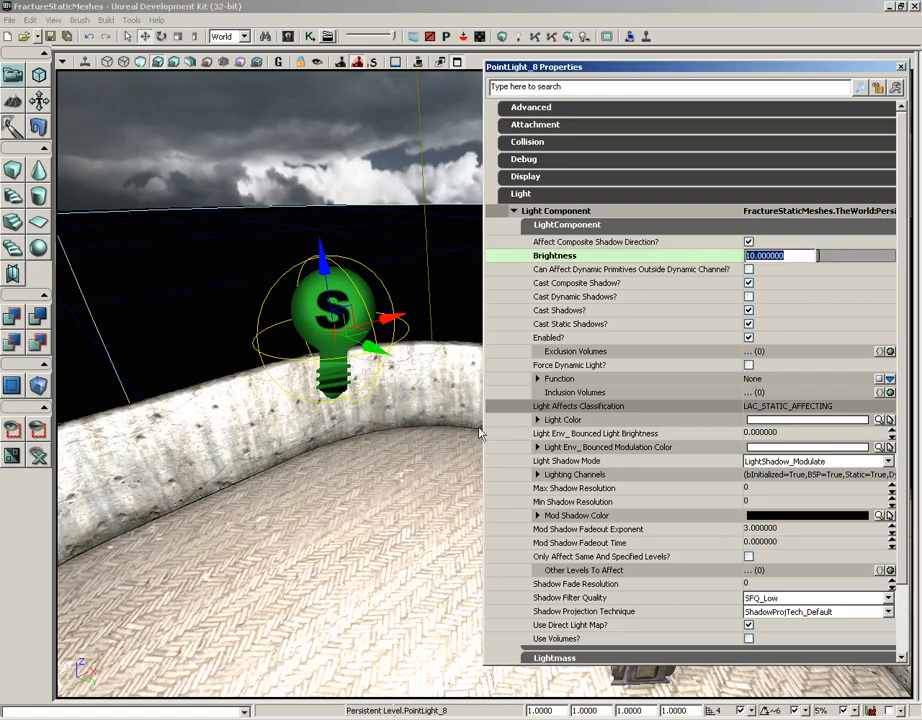
{"action": "right_click_drag", "start_coordinate": [400, 415], "coordinate": [425, 386]}
{"action": "left_click", "coordinate": [775, 256]}
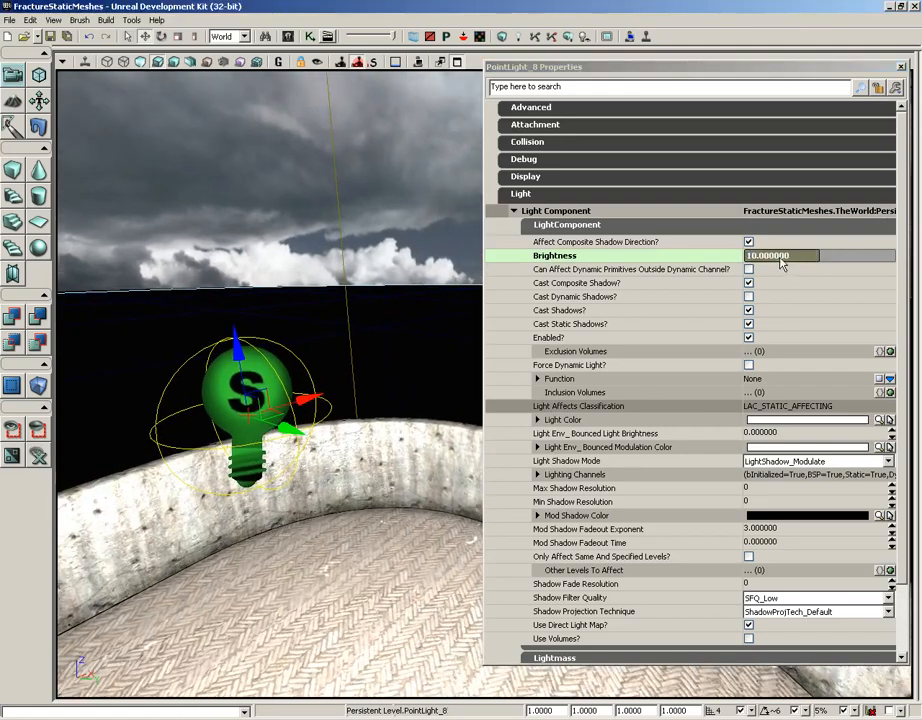
{"action": "type", "text": "0.2"}
{"action": "key", "text": "Return"}
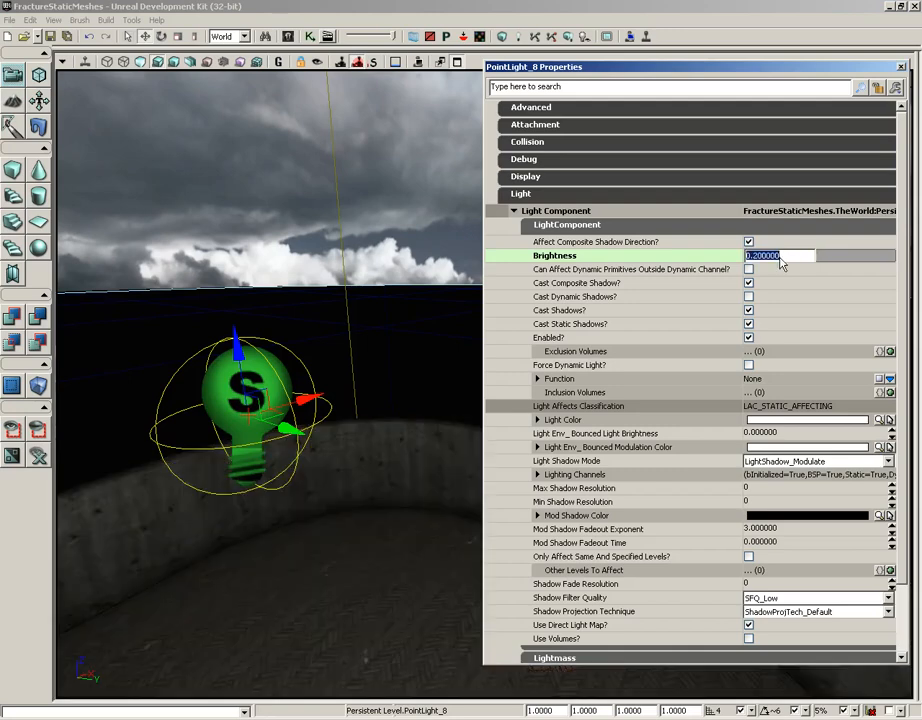
Set the point light's Brightness to 5, and vary it freely between low and high values, ending at about 9.1.
{"action": "left_click", "coordinate": [790, 258]}
{"action": "left_click_drag", "start_coordinate": [776, 258], "coordinate": [729, 260]}
{"action": "type", "text": "5"}
{"action": "key", "text": "Return"}
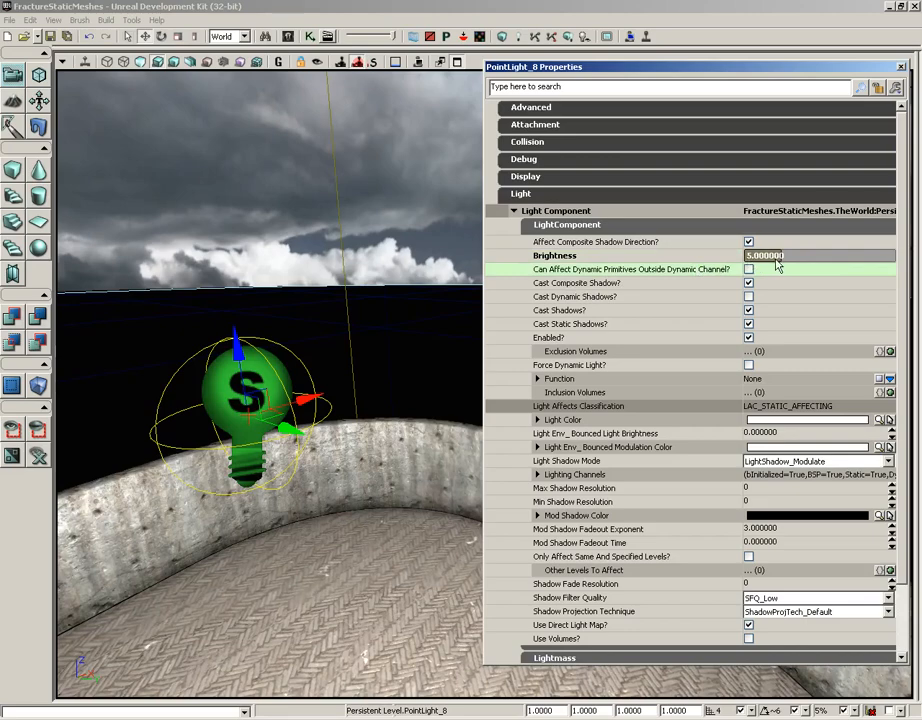
{"action": "left_click_drag", "start_coordinate": [782, 256], "coordinate": [753, 256]}
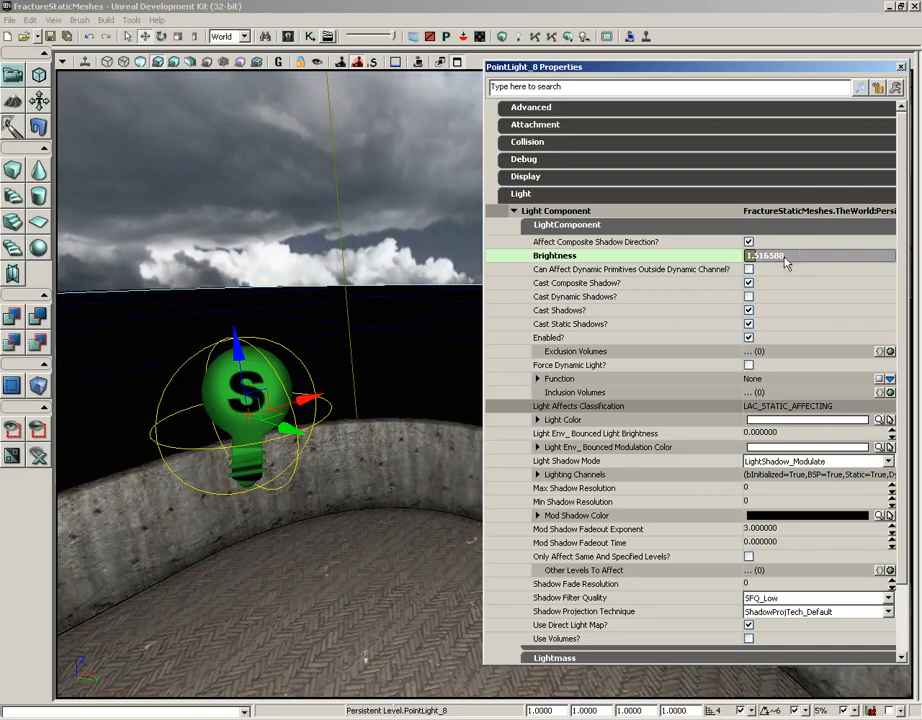
{"action": "left_click_drag", "start_coordinate": [428, 264], "coordinate": [428, 276]}
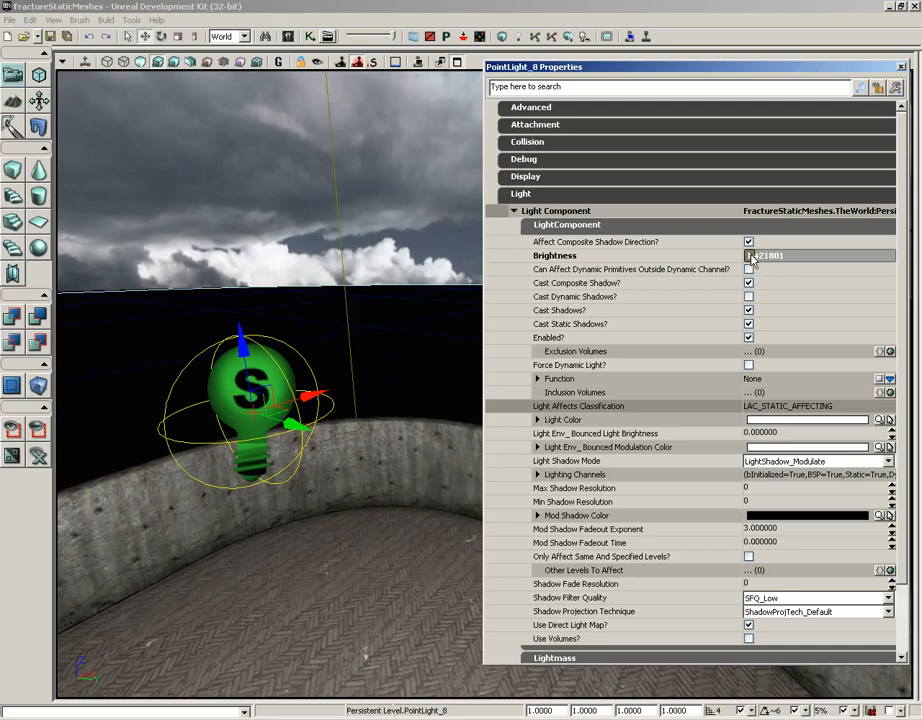
{"action": "left_click_drag", "start_coordinate": [383, 370], "coordinate": [390, 368]}
{"action": "left_click_drag", "start_coordinate": [753, 258], "coordinate": [806, 262]}
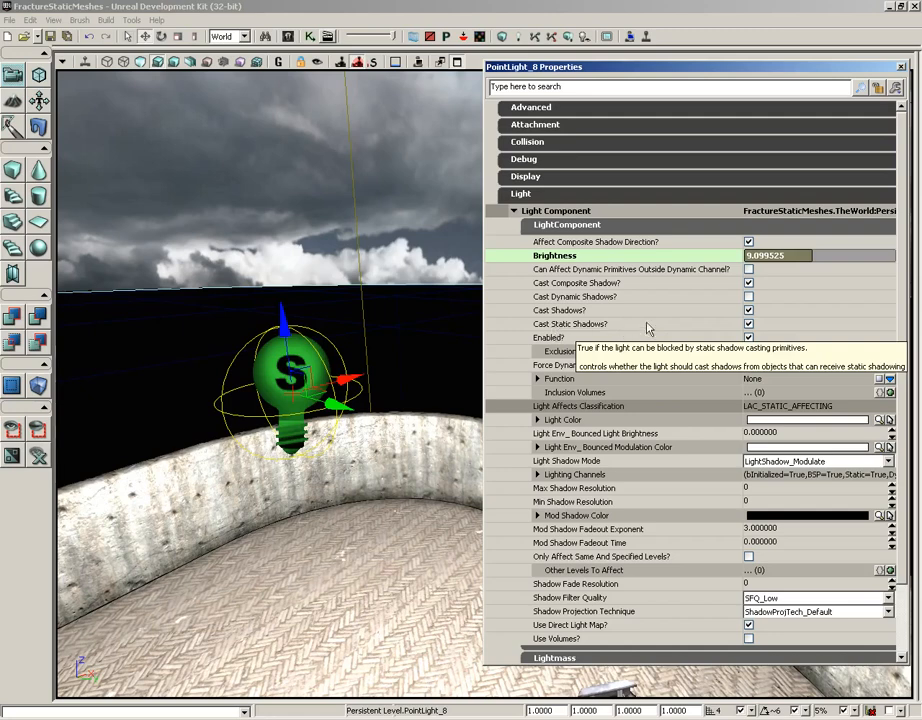
Toggle the point light's Enabled option off and on several times to compare the arena's lighting, leaving it on.
{"action": "left_click", "coordinate": [749, 338]}
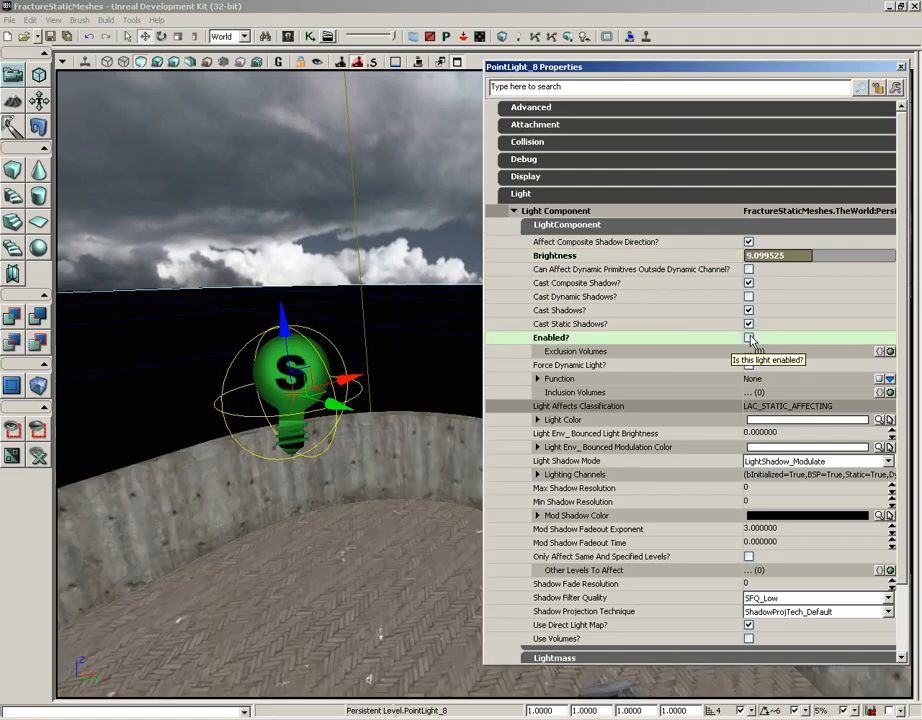
{"action": "left_click", "coordinate": [749, 338]}
{"action": "left_click", "coordinate": [749, 338]}
{"action": "right_click_drag", "start_coordinate": [388, 405], "coordinate": [384, 326]}
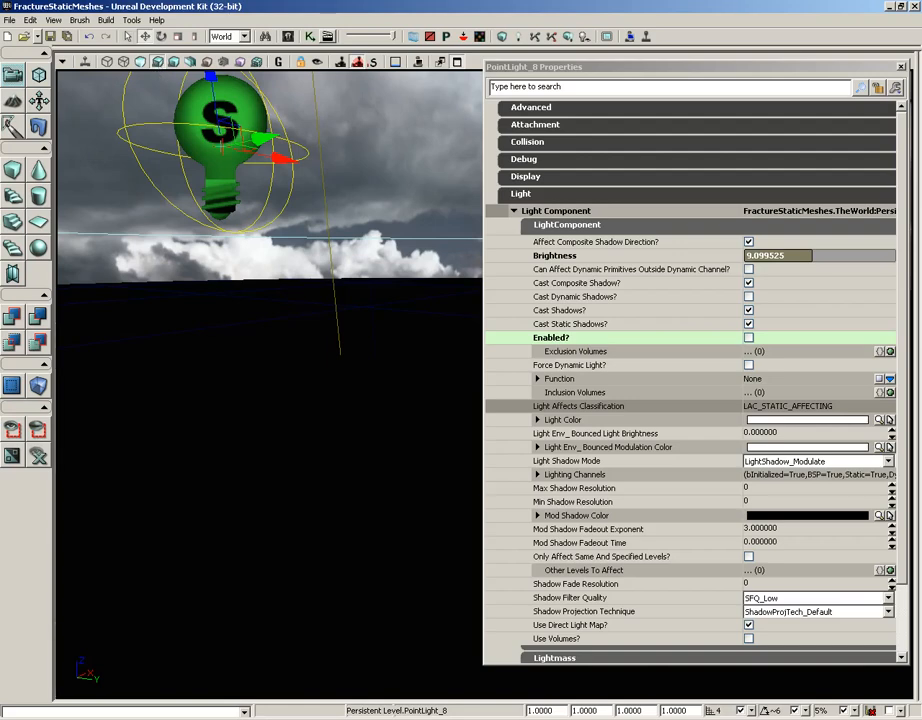
{"action": "left_click", "coordinate": [749, 338]}
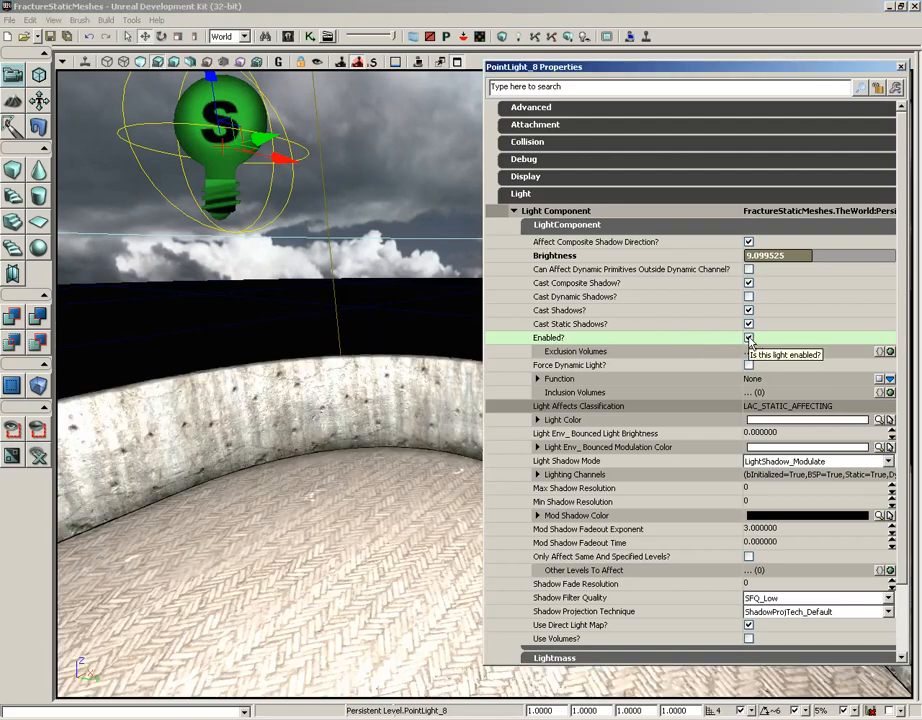
{"action": "left_click", "coordinate": [749, 338]}
{"action": "left_click", "coordinate": [749, 338]}
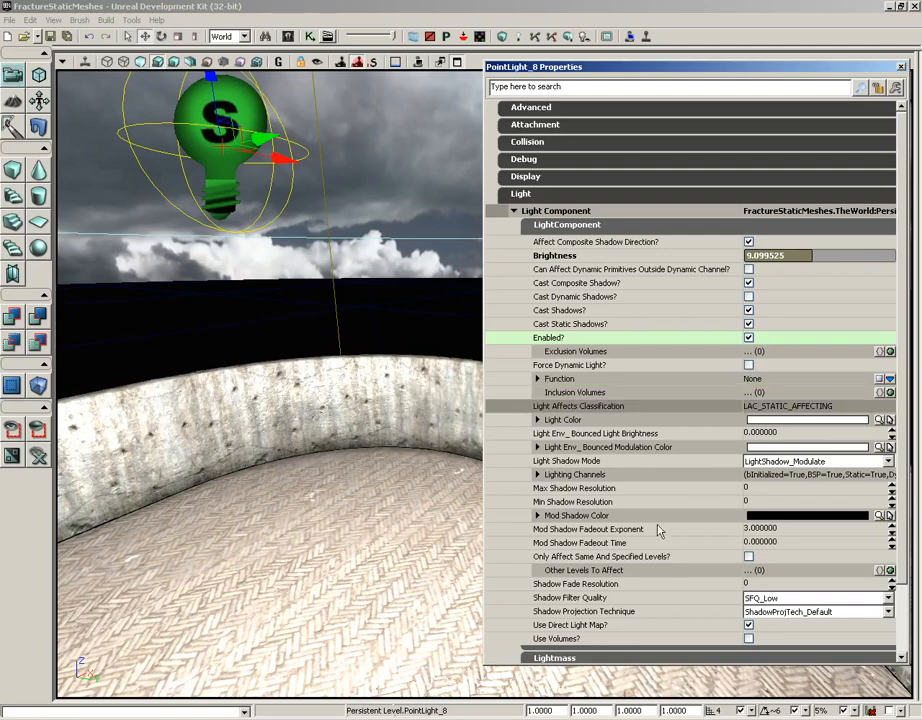
Expand Light Color and set the point light to a bright green with Red 67, Green 239 and Blue 10.
{"action": "left_click", "coordinate": [539, 420]}
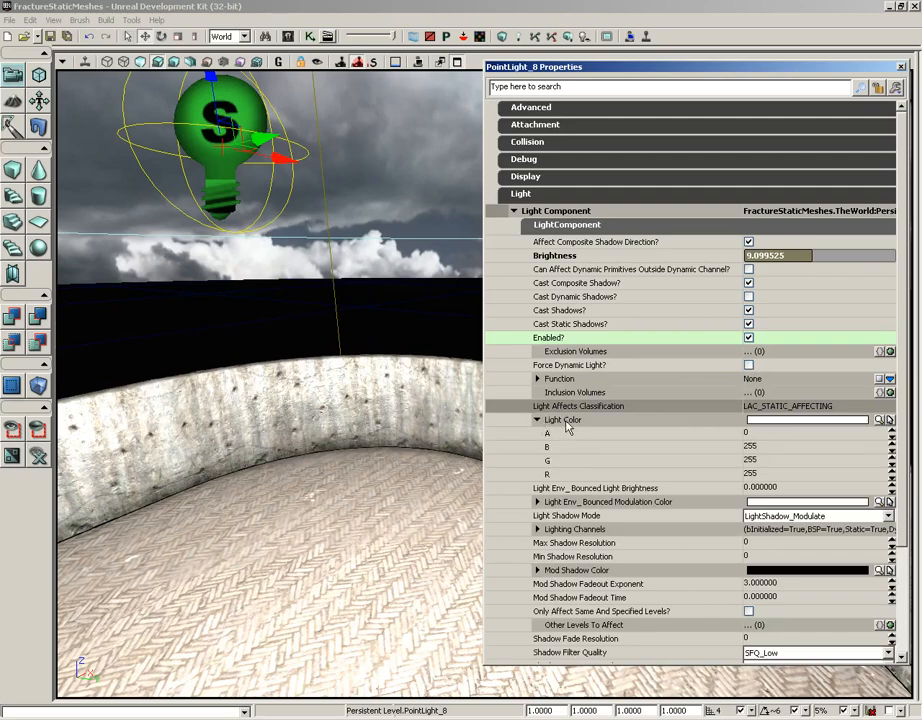
{"action": "left_click", "coordinate": [889, 420]}
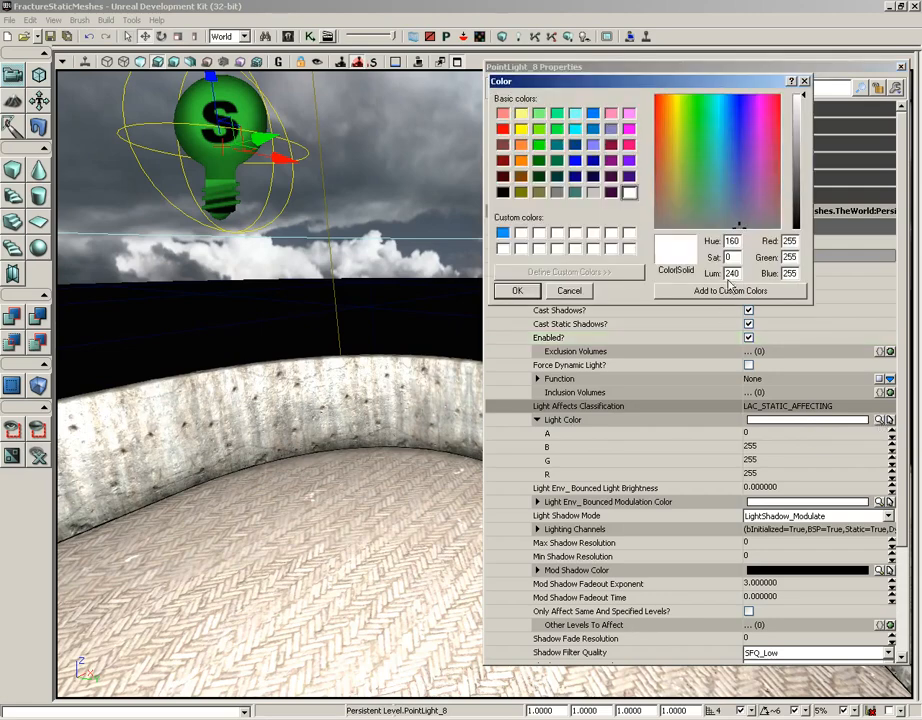
{"action": "left_click", "coordinate": [693, 108]}
{"action": "left_click", "coordinate": [797, 164]}
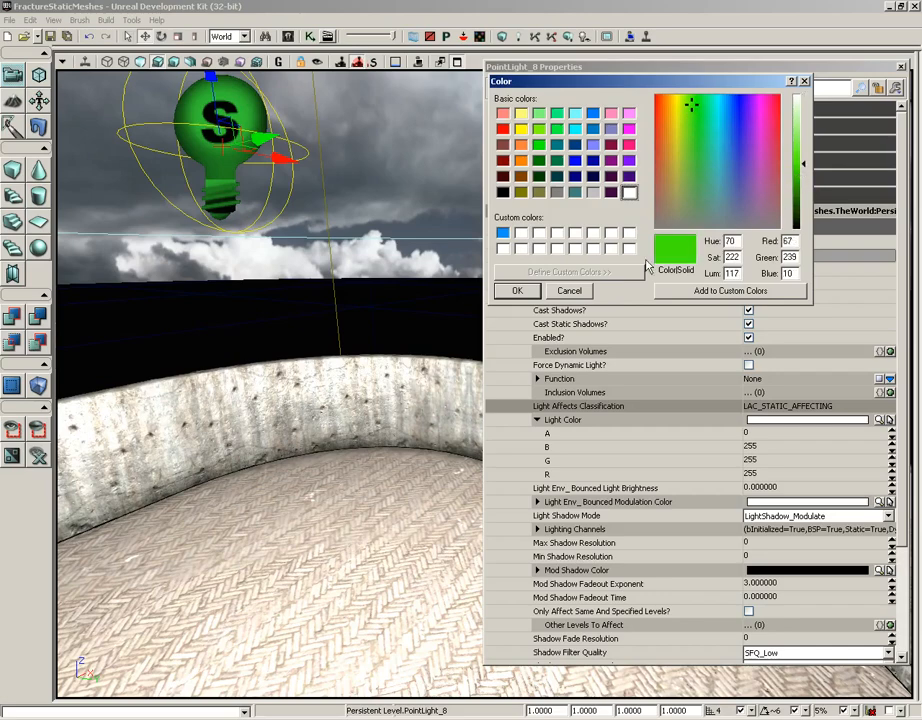
{"action": "left_click", "coordinate": [527, 292]}
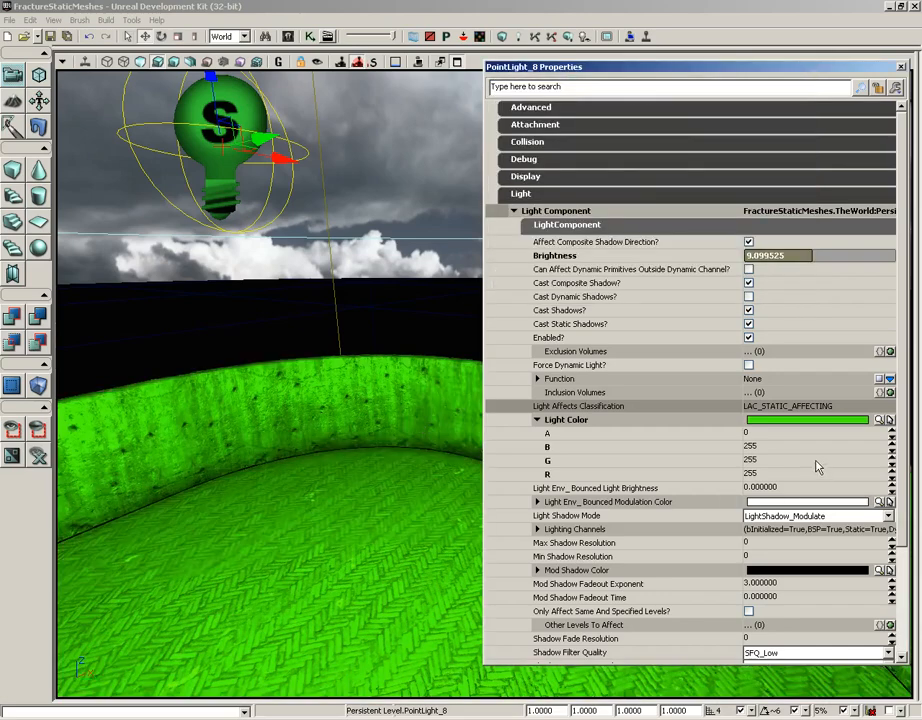
Set the point light's Brightness to 1.
{"action": "left_click", "coordinate": [802, 257]}
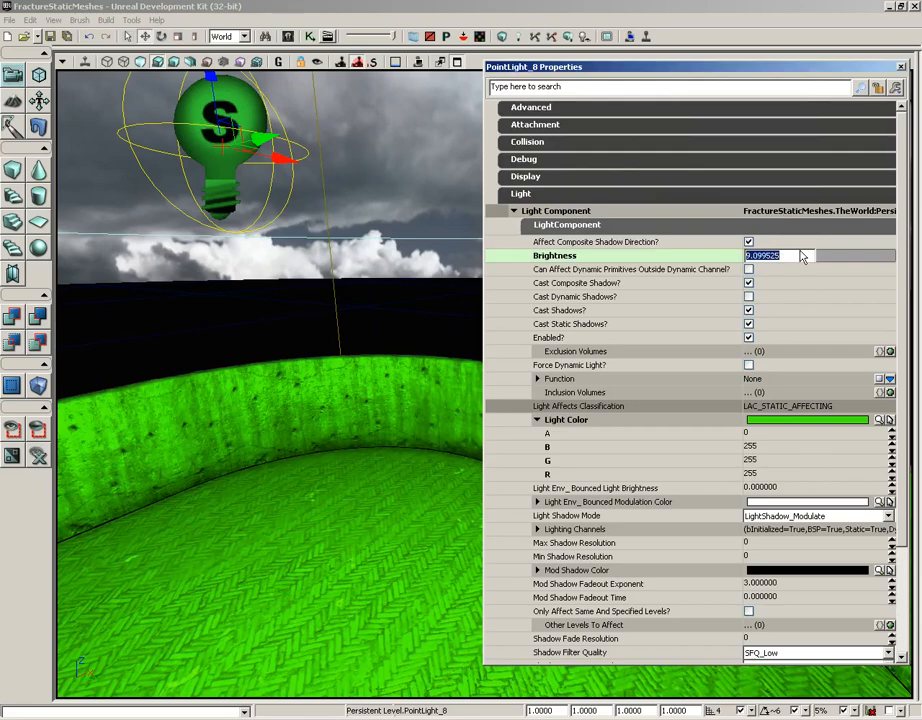
{"action": "type", "text": "1"}
{"action": "key", "text": "Return"}
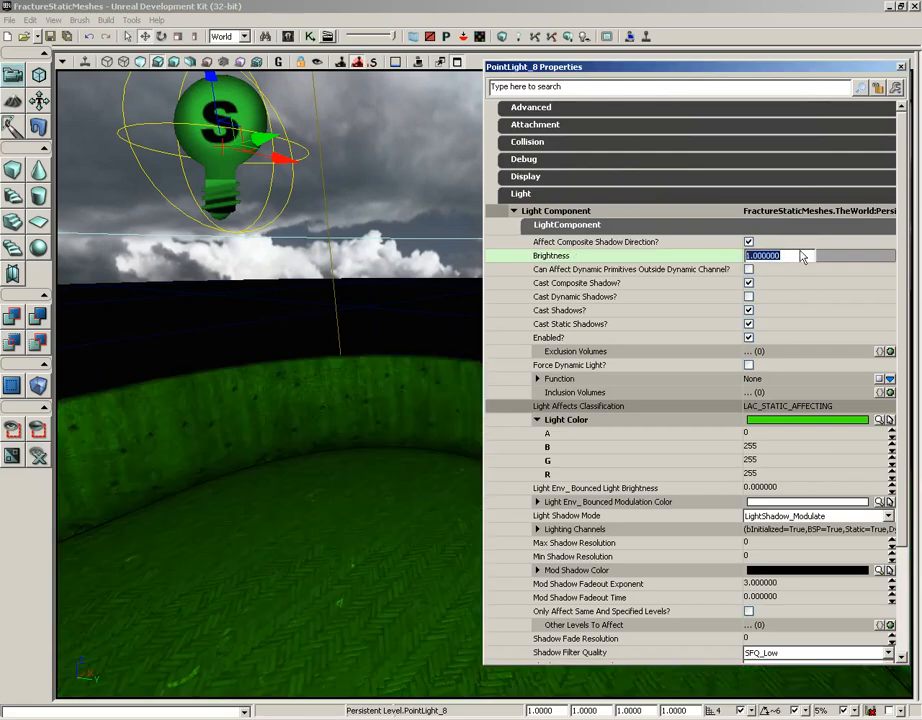
Change the point light's Light Color to white by removing the saturation and raising the luminance to full.
{"action": "left_click", "coordinate": [873, 422]}
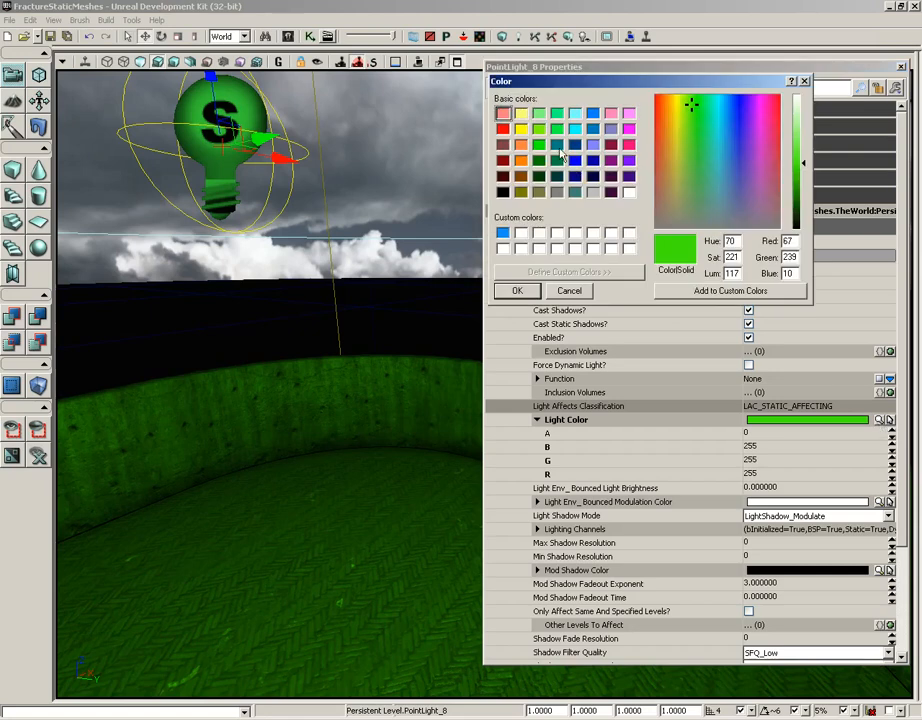
{"action": "left_click_drag", "start_coordinate": [689, 195], "coordinate": [690, 233]}
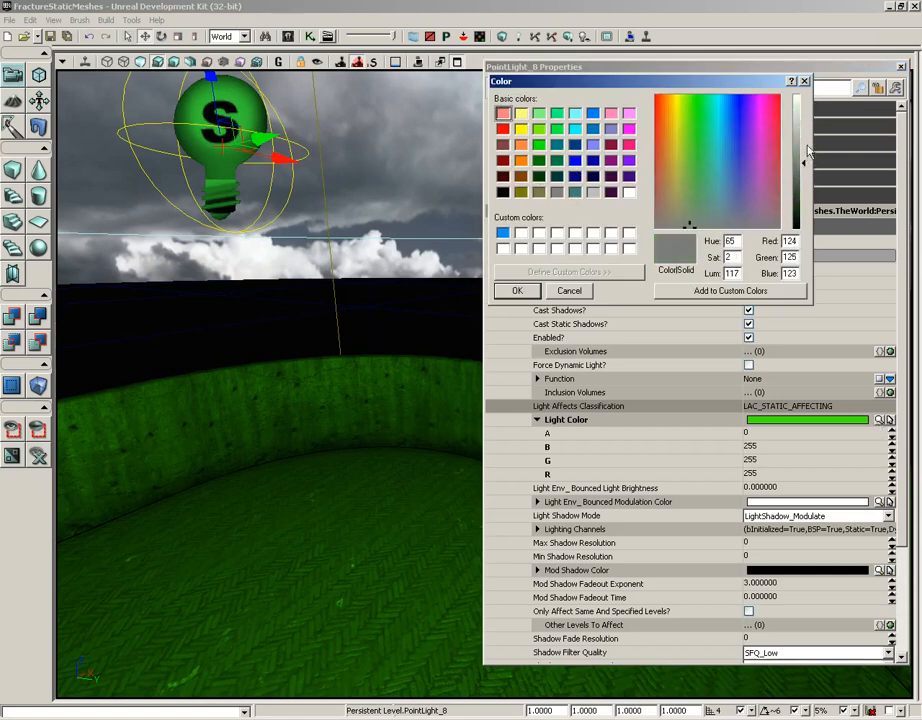
{"action": "left_click_drag", "start_coordinate": [808, 151], "coordinate": [808, 96]}
{"action": "left_click", "coordinate": [517, 290]}
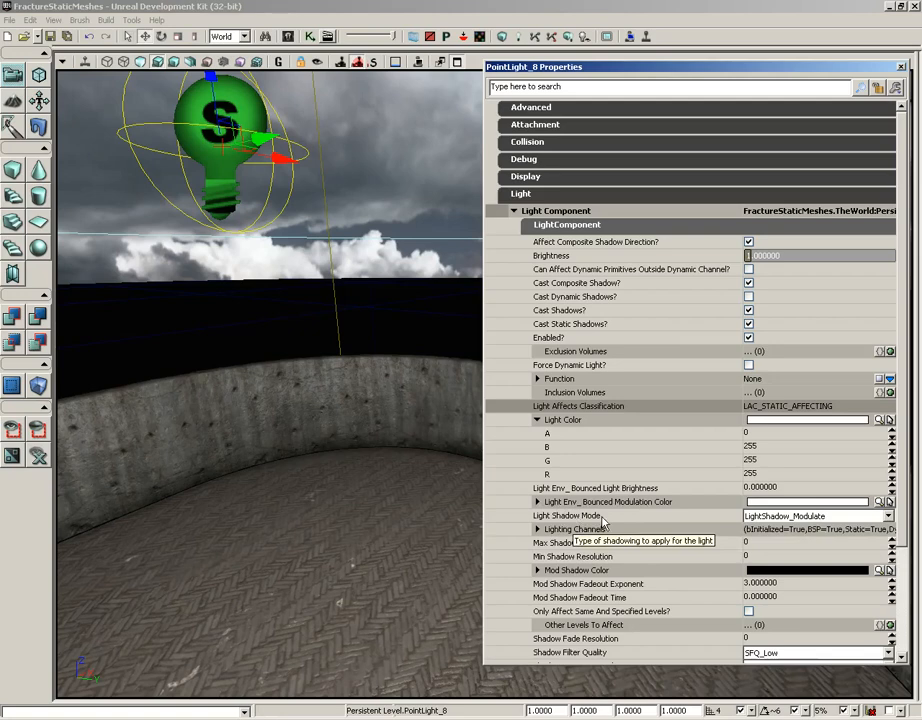
Review the Light Shadow Mode options, keep LightShadow_Modulate, and enable Use Volumes for the point light.
{"action": "left_click", "coordinate": [778, 519]}
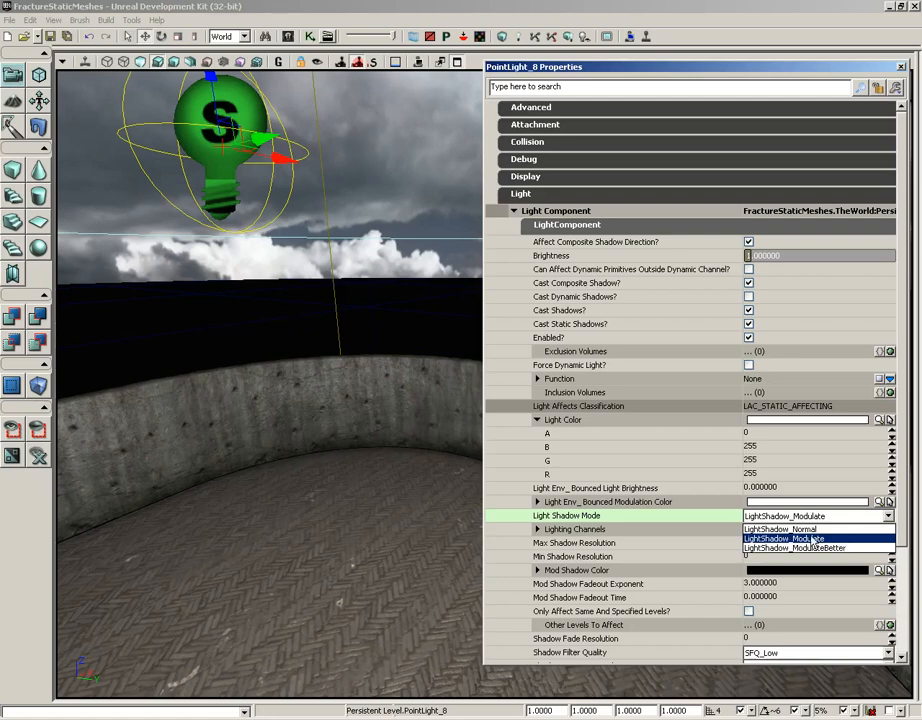
{"action": "left_click", "coordinate": [840, 544]}
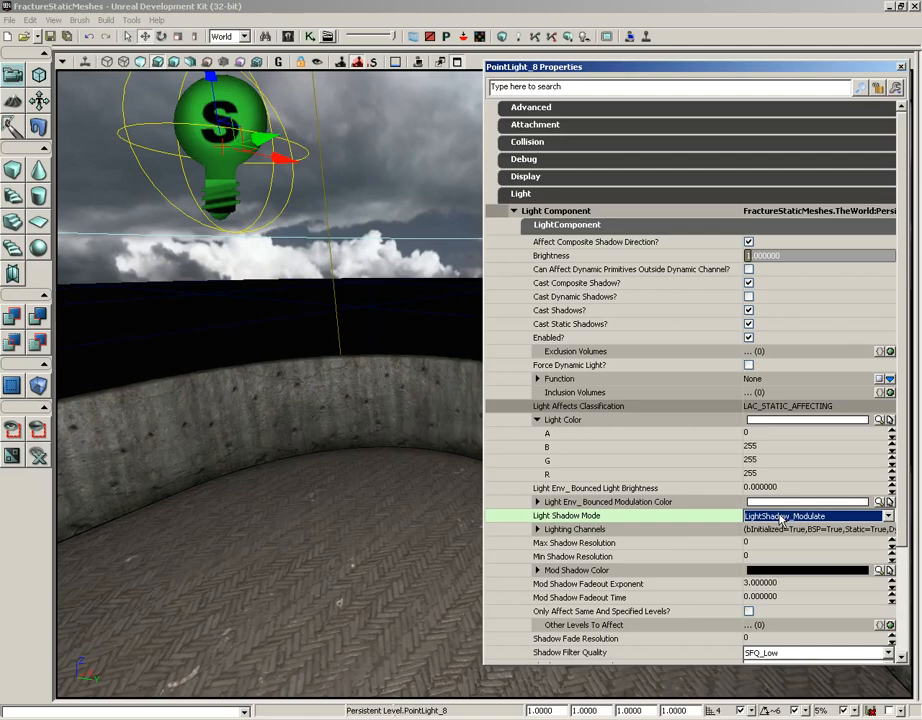
{"action": "left_click_drag", "start_coordinate": [905, 467], "coordinate": [905, 565]}
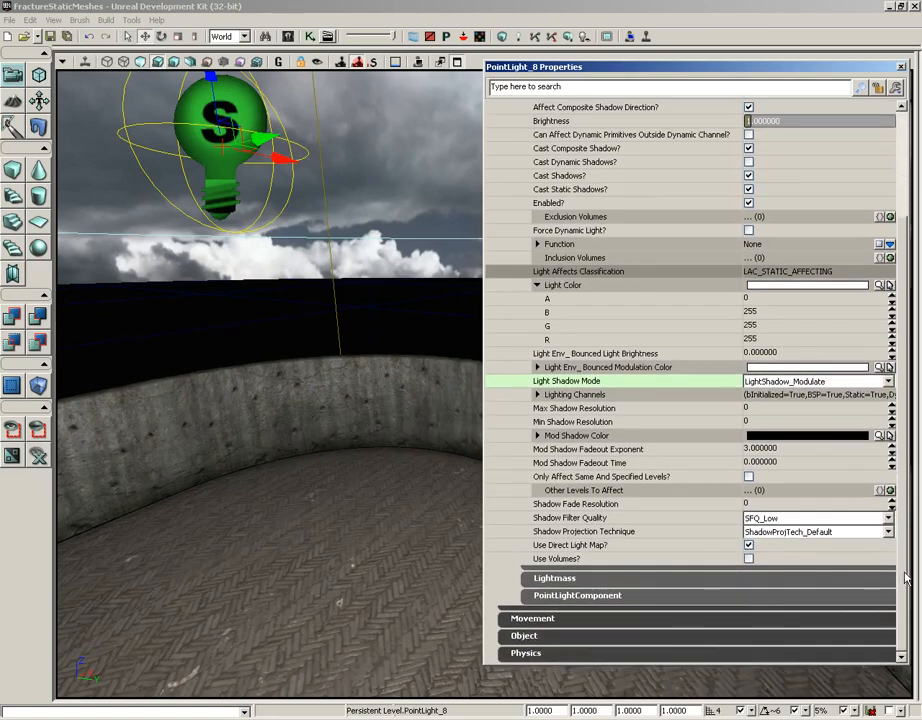
{"action": "left_click", "coordinate": [748, 560]}
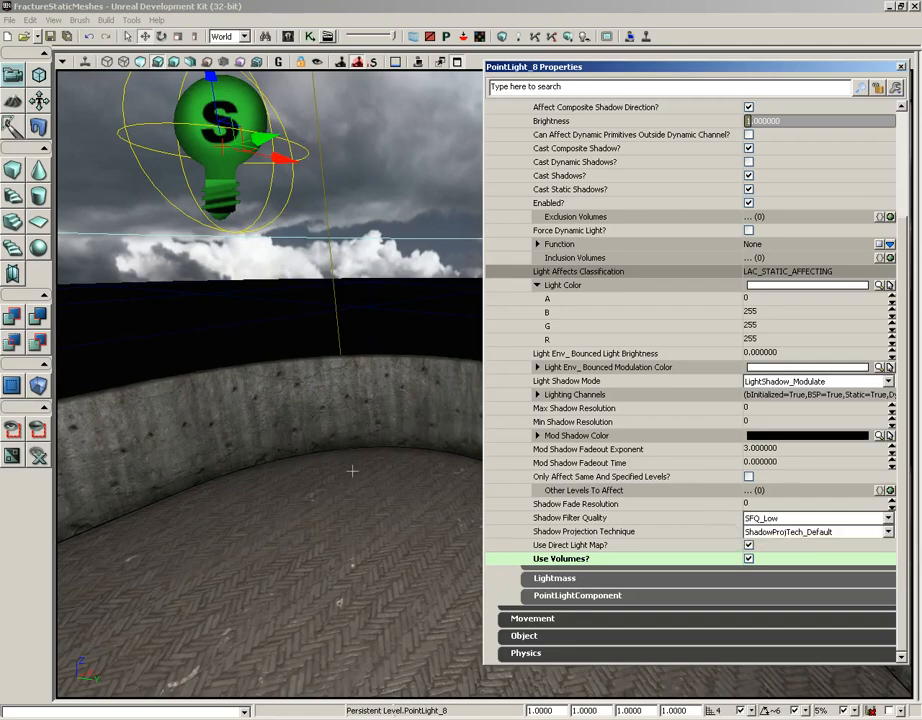
Select the InterpActor mesh on the arena's brick floor.
{"action": "left_click_drag", "start_coordinate": [350, 490], "coordinate": [347, 495]}
{"action": "right_click_drag", "start_coordinate": [347, 495], "coordinate": [580, 558]}
{"action": "left_click_drag", "start_coordinate": [580, 558], "coordinate": [540, 457]}
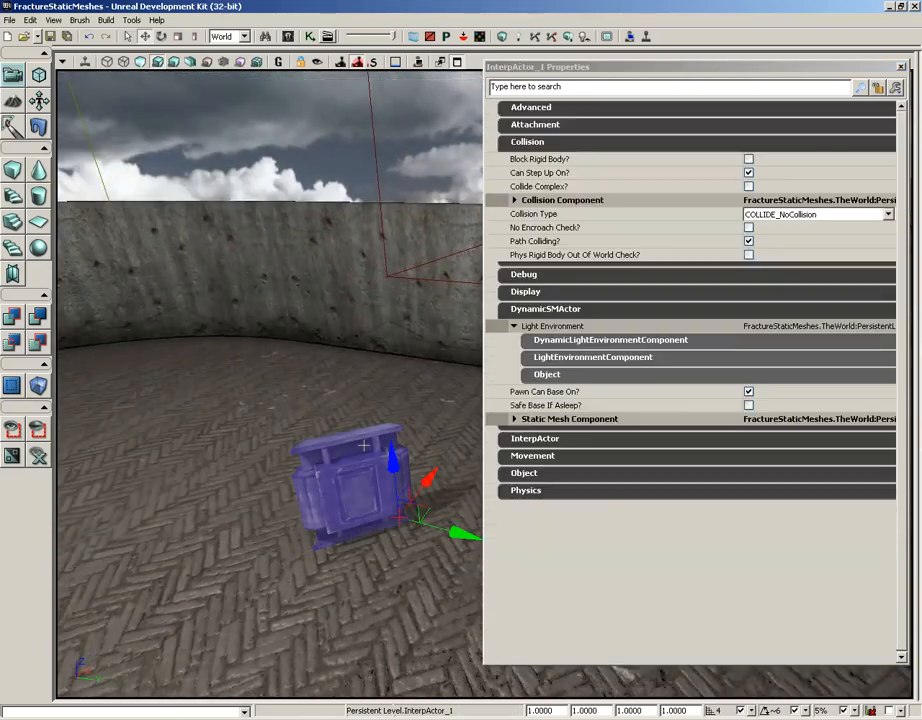
{"action": "left_click", "coordinate": [340, 448]}
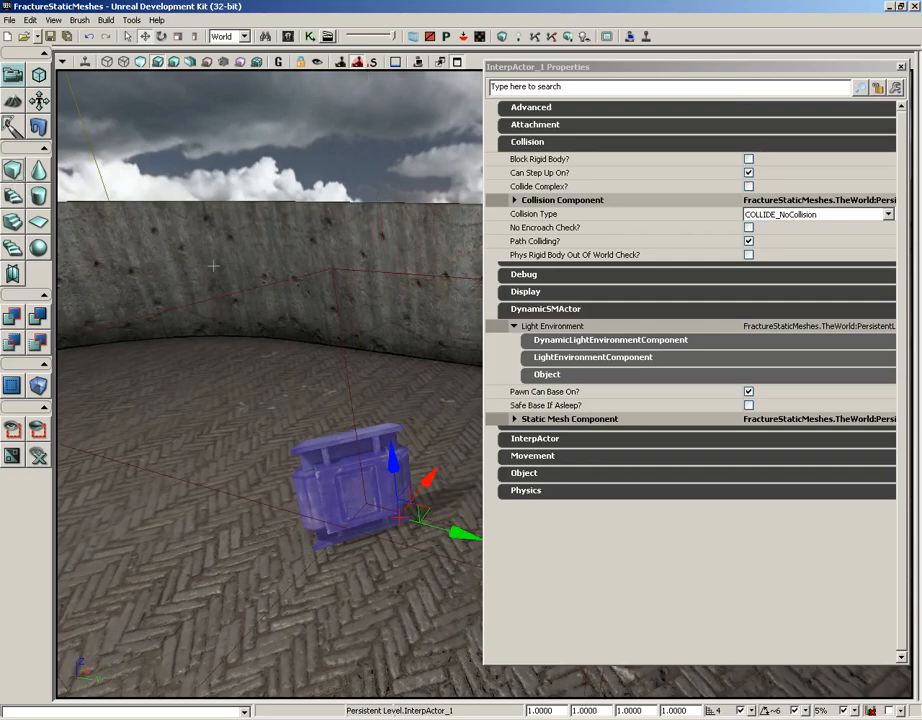
Select the red builder brush around the InterpActor, raise it, and close the properties window to show the brush with the point light.
{"action": "right_click_drag", "start_coordinate": [262, 365], "coordinate": [262, 305]}
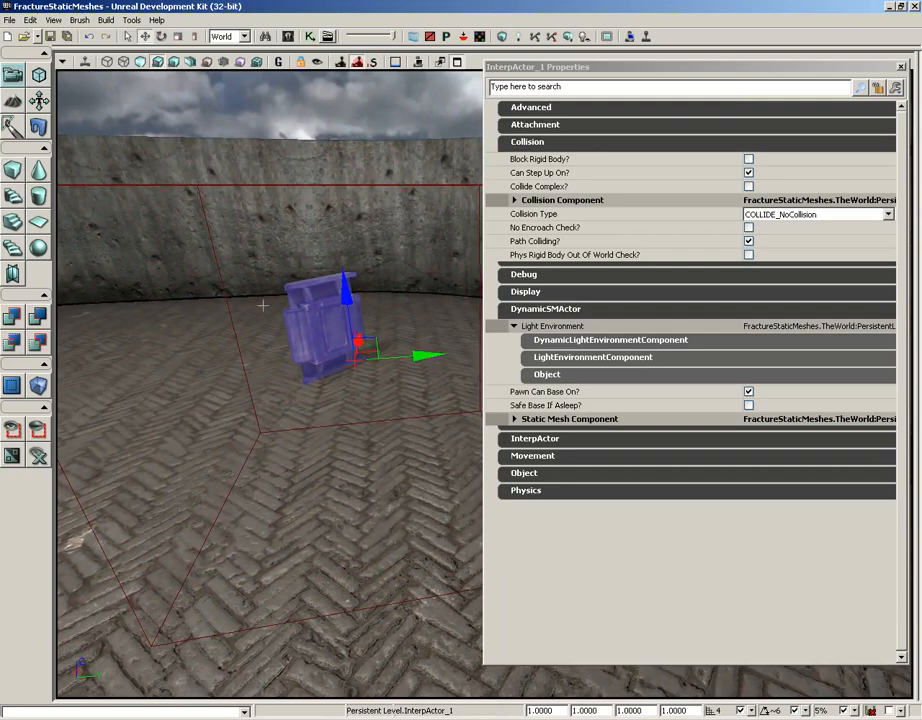
{"action": "left_click", "coordinate": [338, 186]}
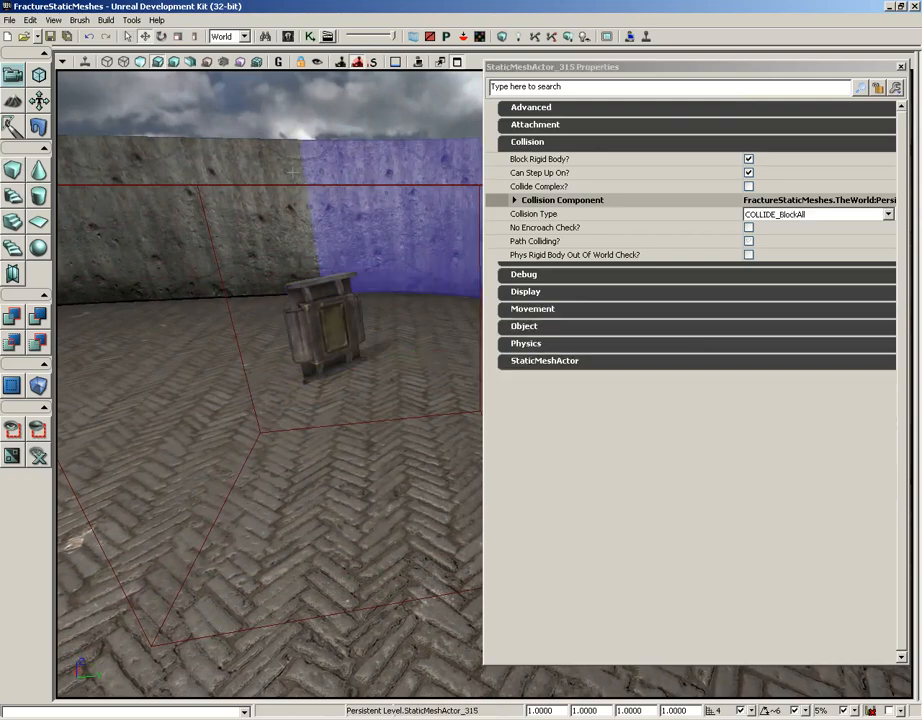
{"action": "left_click", "coordinate": [288, 185]}
{"action": "left_click_drag", "start_coordinate": [348, 293], "coordinate": [342, 226]}
{"action": "left_click", "coordinate": [902, 67]}
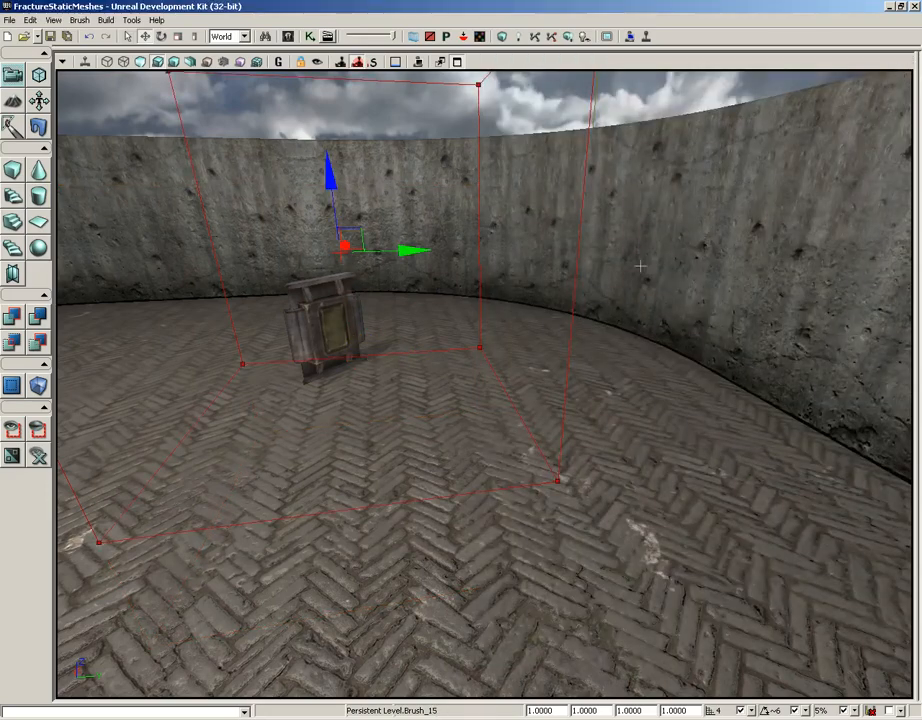
{"action": "right_click_drag", "start_coordinate": [612, 264], "coordinate": [570, 238]}
{"action": "mouse_move", "coordinate": [432, 382]}
{"action": "left_mouse_down"}
{"action": "mouse_move", "coordinate": [401, 370]}
{"action": "mouse_move", "coordinate": [520, 397]}
{"action": "mouse_move", "coordinate": [519, 270]}
{"action": "mouse_move", "coordinate": [469, 257]}
{"action": "mouse_move", "coordinate": [392, 262]}
{"action": "mouse_move", "coordinate": [318, 252]}
{"action": "mouse_move", "coordinate": [276, 280]}
{"action": "mouse_move", "coordinate": [480, 205]}
{"action": "mouse_move", "coordinate": [514, 365]}
{"action": "left_mouse_up"}
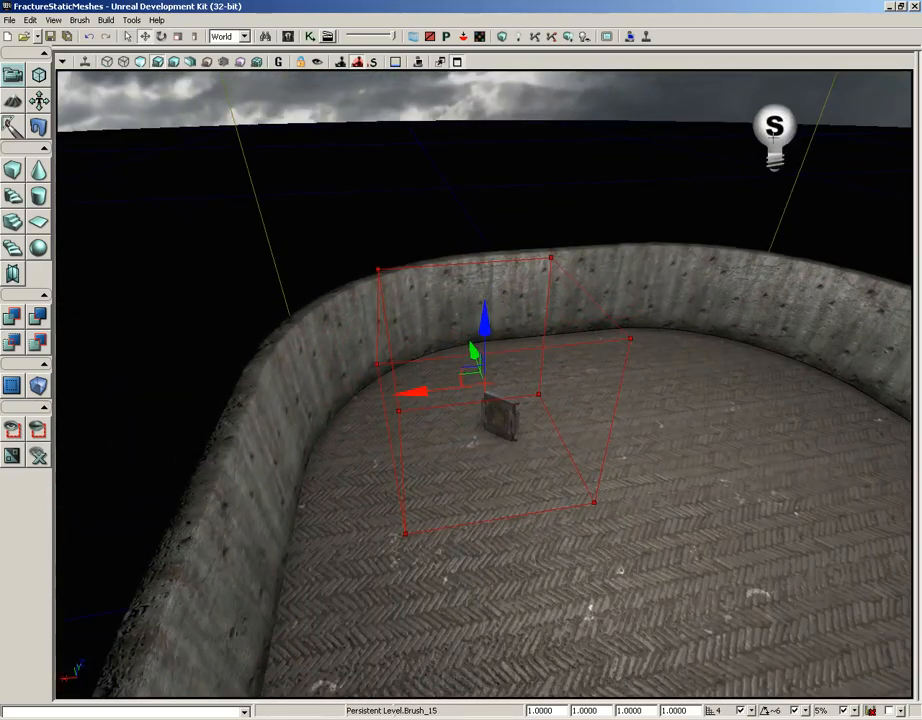
Move the point light down from above the arena to just above the InterpActor mesh, inside the red builder brush.
{"action": "left_click", "coordinate": [774, 135]}
{"action": "left_click_drag", "start_coordinate": [702, 232], "coordinate": [693, 175]}
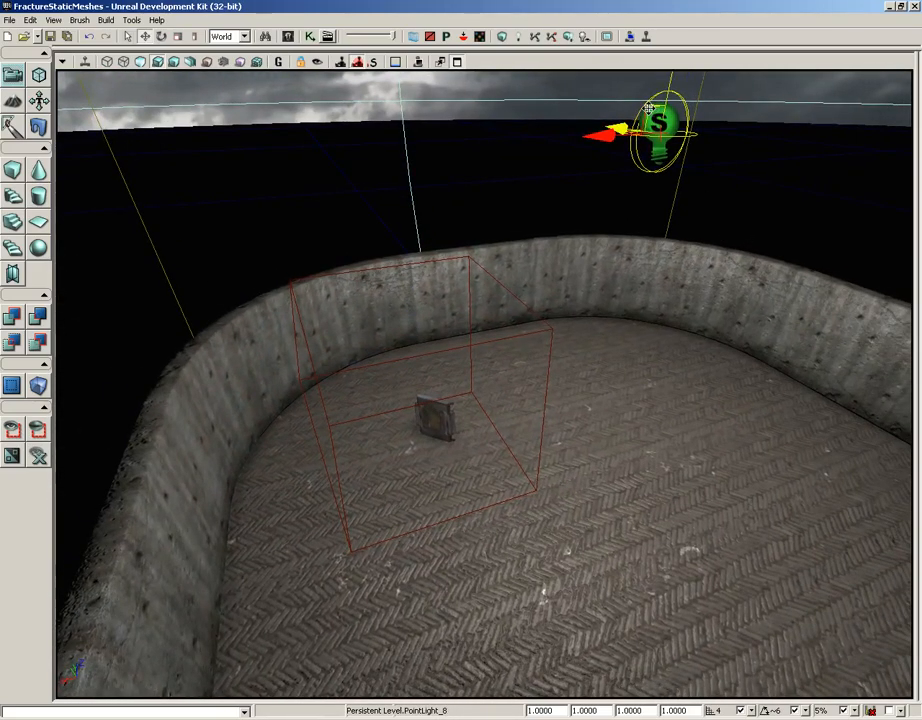
{"action": "left_click_drag", "start_coordinate": [654, 114], "coordinate": [495, 285]}
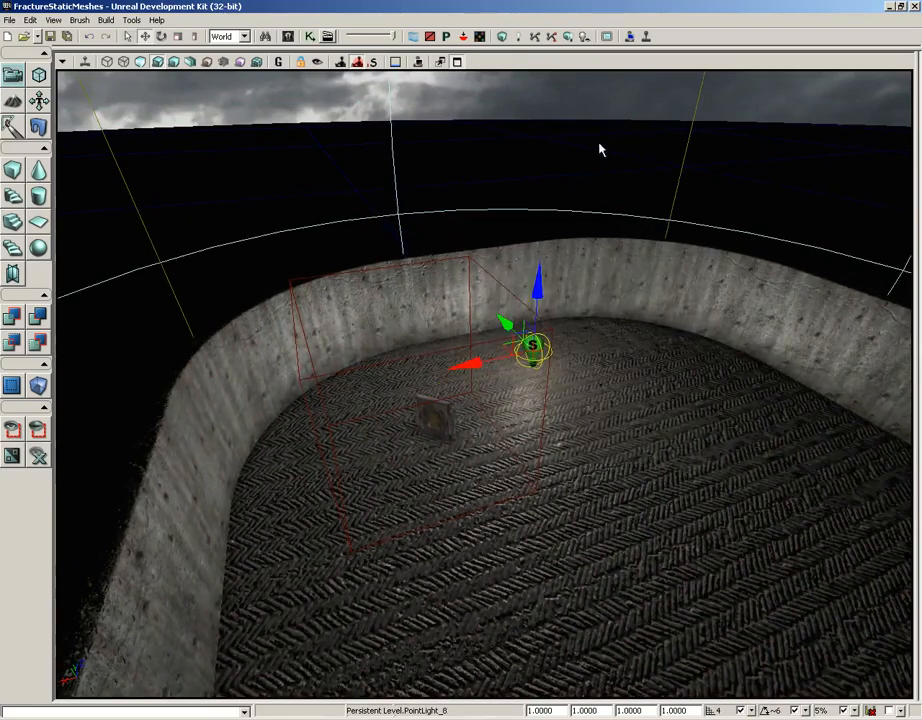
{"action": "left_click_drag", "start_coordinate": [480, 362], "coordinate": [462, 299]}
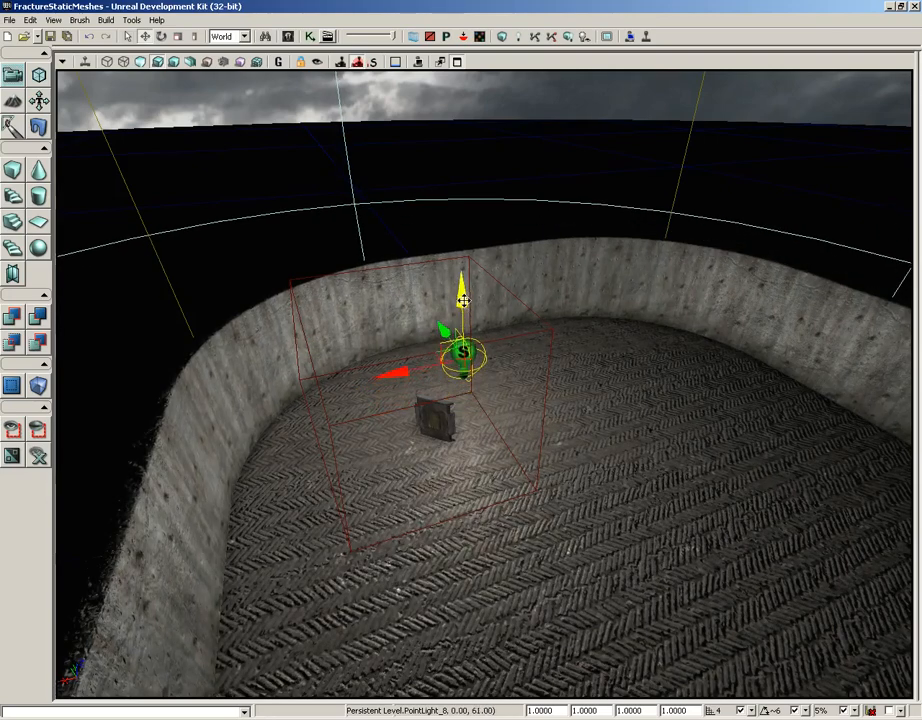
{"action": "mouse_move", "coordinate": [388, 372]}
{"action": "left_mouse_down"}
{"action": "mouse_move", "coordinate": [350, 372]}
{"action": "mouse_move", "coordinate": [400, 372]}
{"action": "left_mouse_up"}
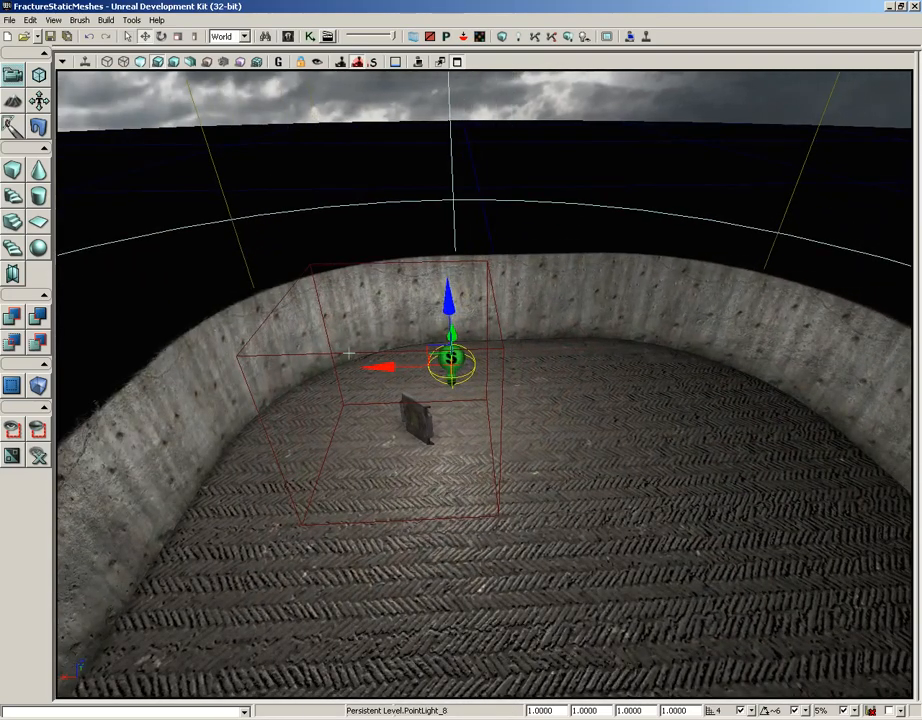
Create a LightVolume from the builder brush around the mesh, and move the builder brush away from it.
{"action": "left_click", "coordinate": [349, 354]}
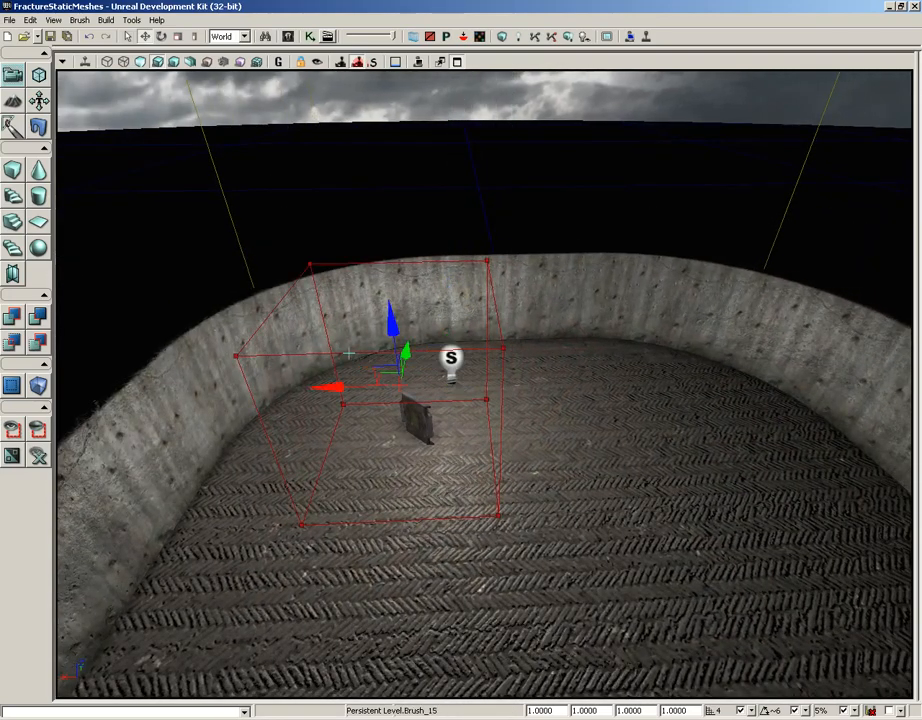
{"action": "right_click", "coordinate": [38, 385]}
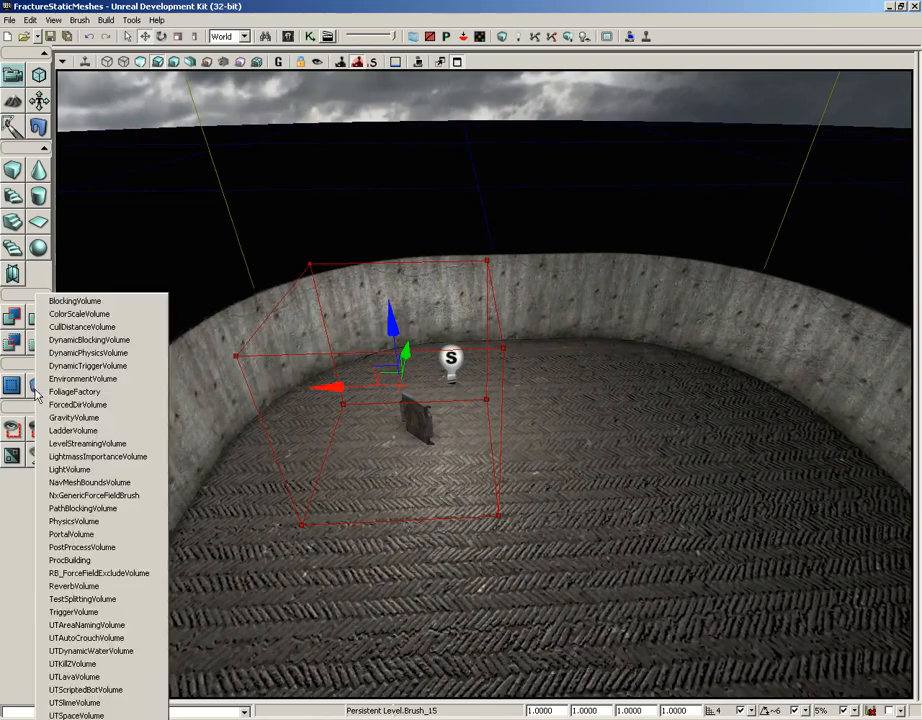
{"action": "left_click", "coordinate": [83, 470]}
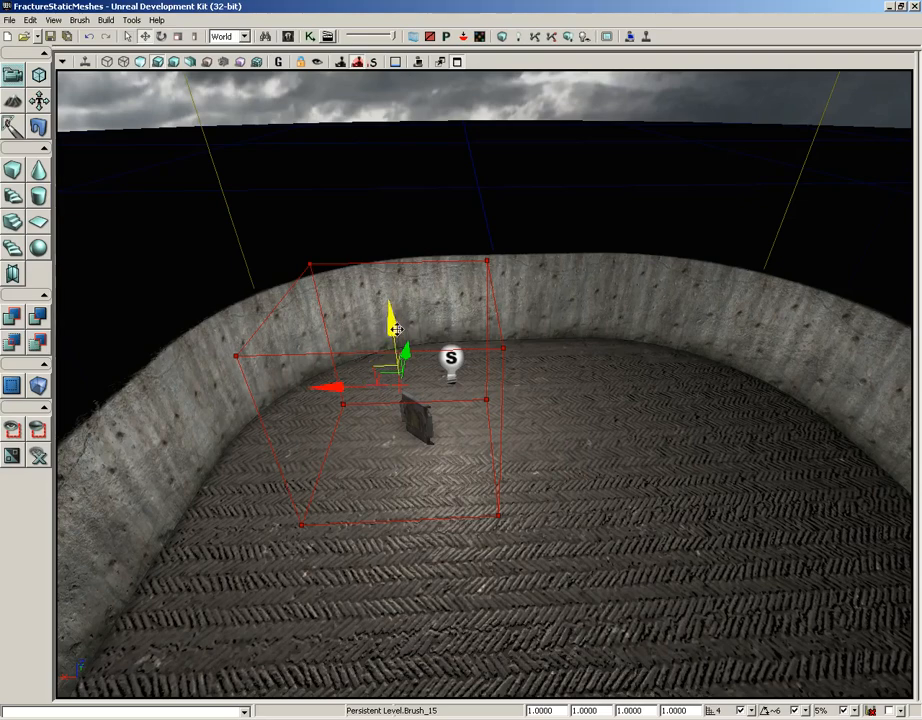
{"action": "mouse_move", "coordinate": [331, 386]}
{"action": "left_mouse_down"}
{"action": "mouse_move", "coordinate": [141, 377]}
{"action": "mouse_move", "coordinate": [52, 355]}
{"action": "left_mouse_up"}
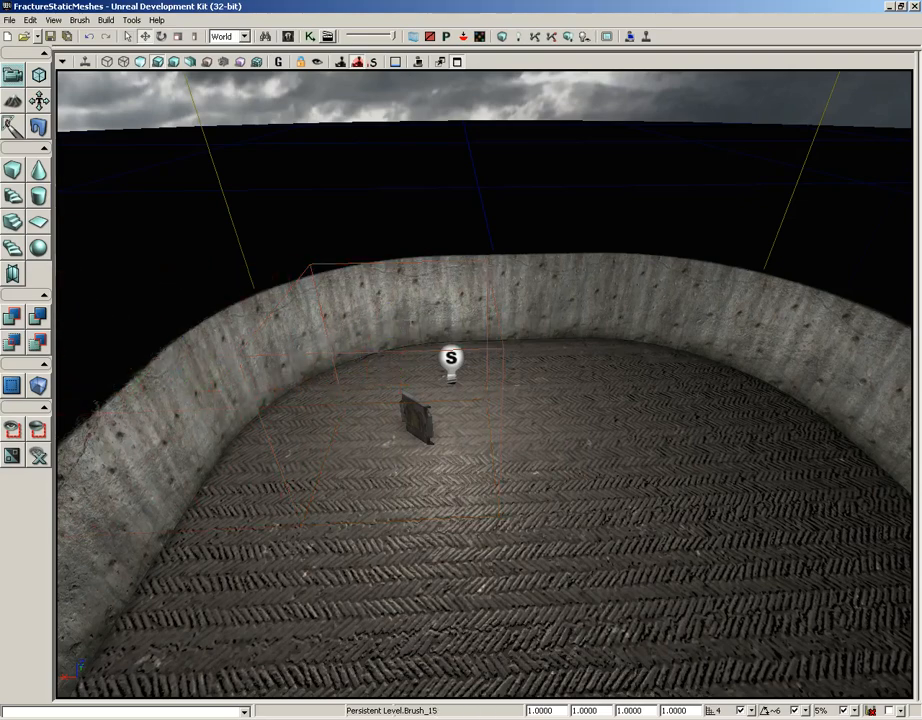
Open the point light's LightComponent properties and add an entry to Inclusion Volumes.
{"action": "double_click", "coordinate": [451, 357]}
{"action": "left_click", "coordinate": [520, 193]}
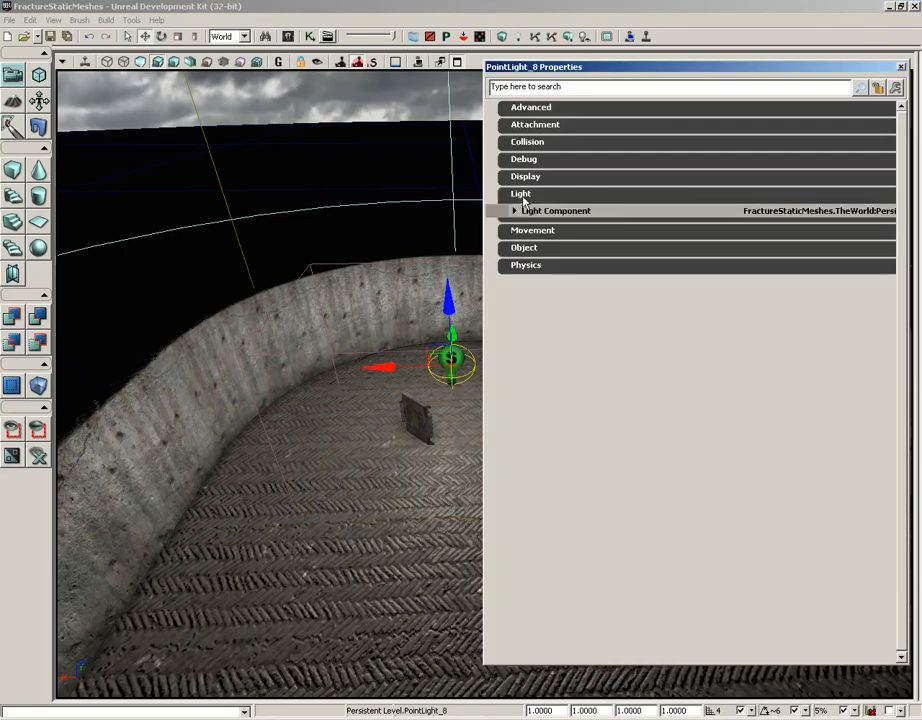
{"action": "double_click", "coordinate": [553, 212]}
{"action": "left_click", "coordinate": [545, 225]}
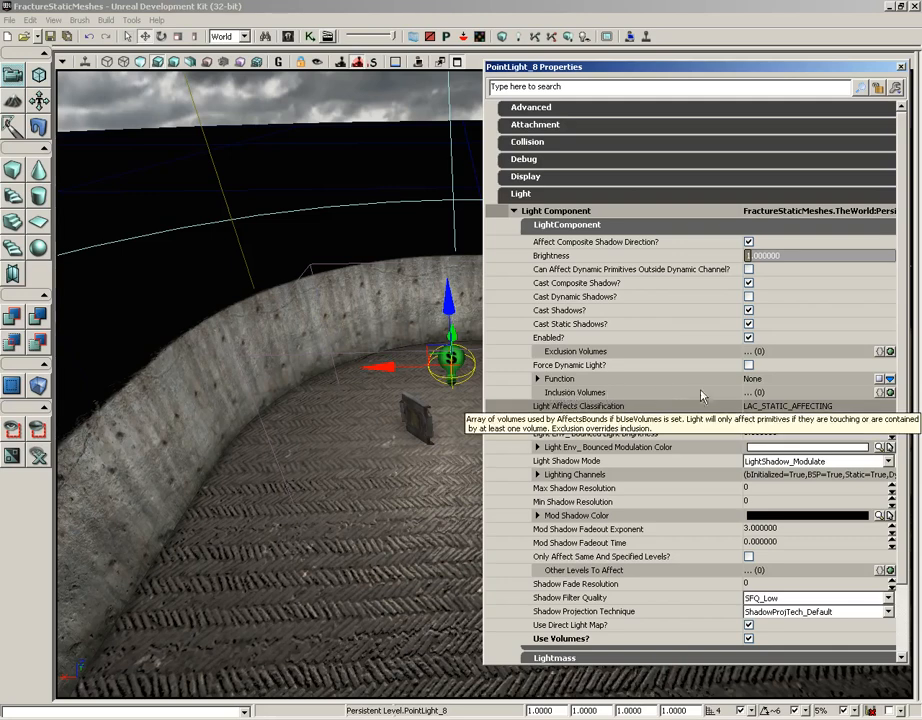
{"action": "left_click", "coordinate": [890, 392]}
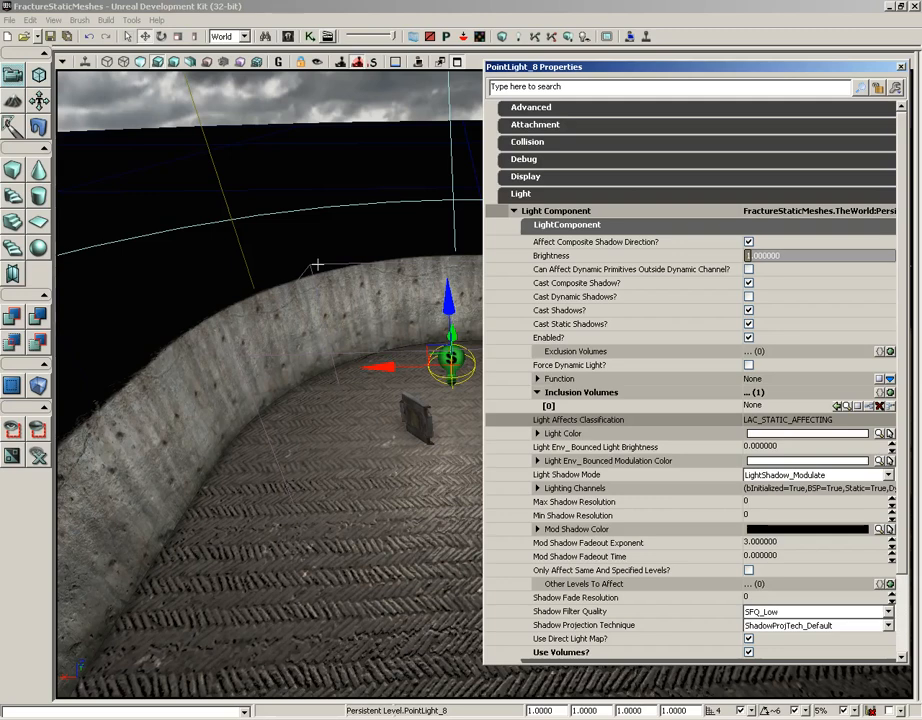
Lock the point light's properties window and assign the light volume around the mesh to Inclusion Volumes entry [0].
{"action": "left_click", "coordinate": [879, 88]}
{"action": "left_click", "coordinate": [314, 265]}
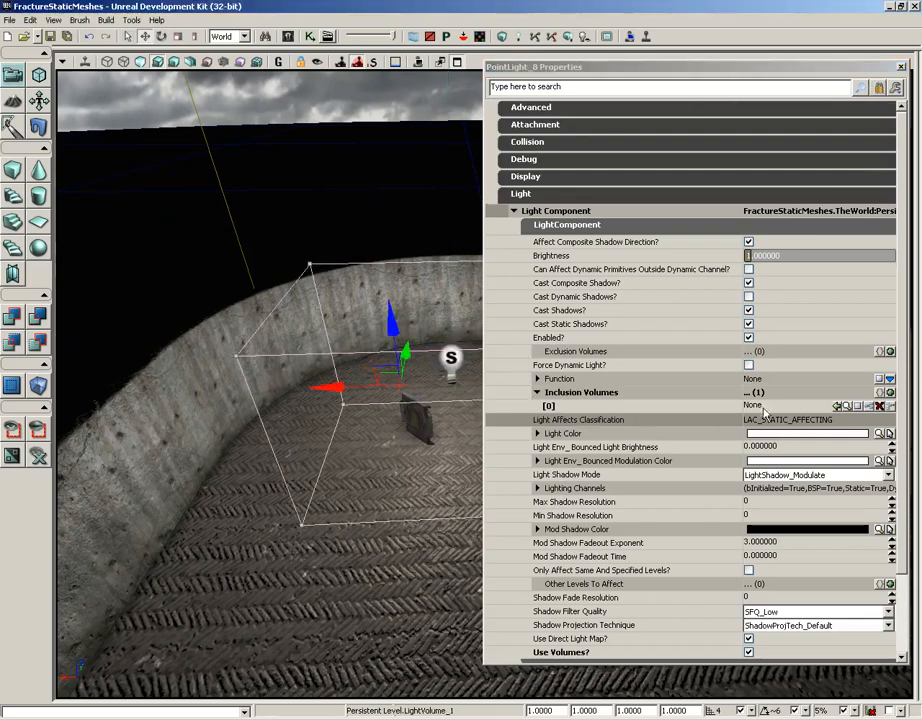
{"action": "left_click", "coordinate": [837, 407]}
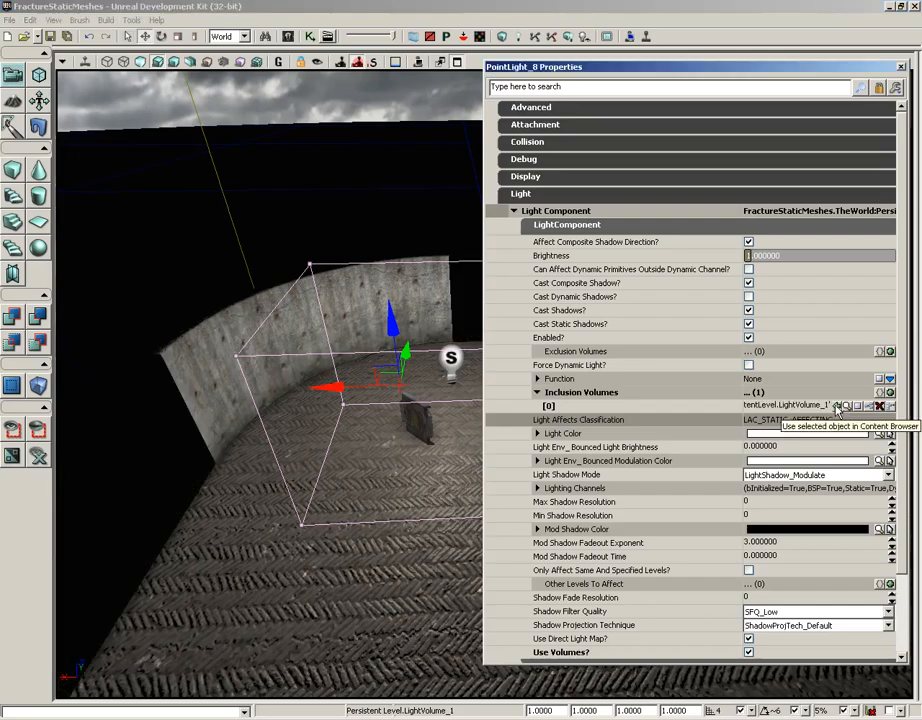
Try shifting the light volume vertically to test its effect on the lit surfaces, and undo the moves.
{"action": "mouse_move", "coordinate": [414, 445]}
{"action": "left_mouse_down"}
{"action": "mouse_move", "coordinate": [508, 508]}
{"action": "mouse_move", "coordinate": [430, 432]}
{"action": "mouse_move", "coordinate": [408, 425]}
{"action": "left_mouse_up"}
{"action": "left_click_drag", "start_coordinate": [408, 425], "coordinate": [418, 347], "text": "ctrl"}
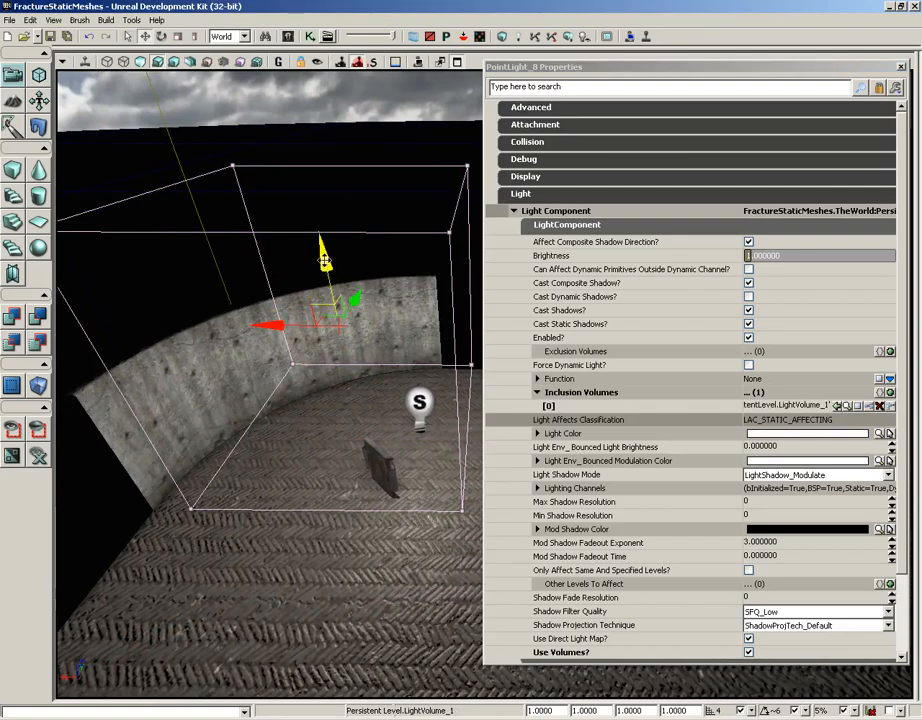
{"action": "left_click_drag", "start_coordinate": [325, 255], "coordinate": [323, 328]}
{"action": "mouse_move", "coordinate": [336, 211]}
{"action": "left_mouse_down"}
{"action": "mouse_move", "coordinate": [312, 262]}
{"action": "mouse_move", "coordinate": [337, 211]}
{"action": "left_mouse_up"}
{"action": "key", "text": "ctrl+z"}
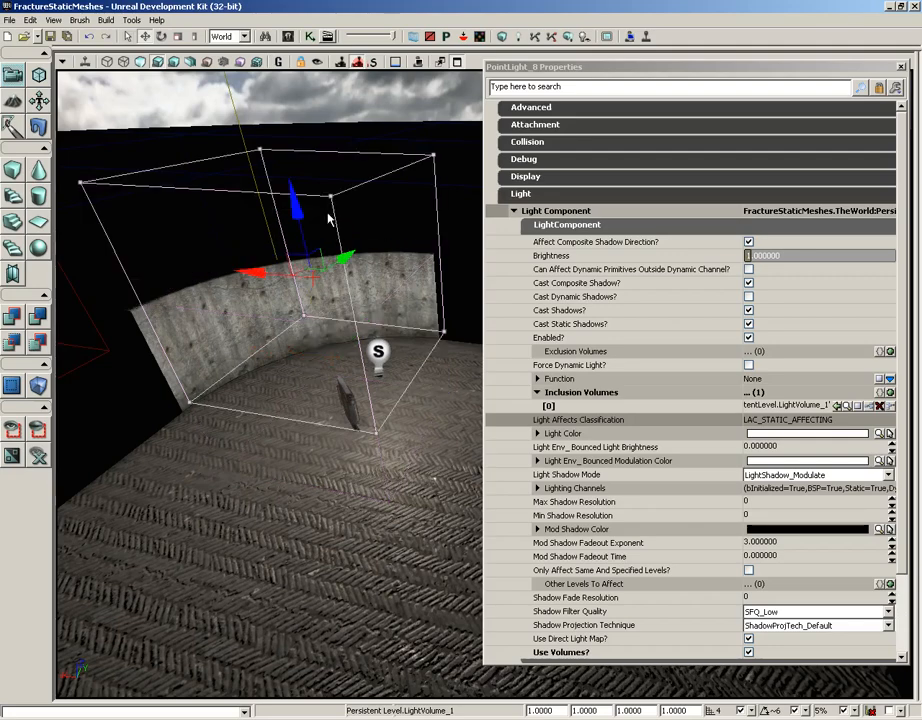
{"action": "key", "text": "ctrl+z"}
{"action": "left_click_drag", "start_coordinate": [337, 184], "coordinate": [337, 228]}
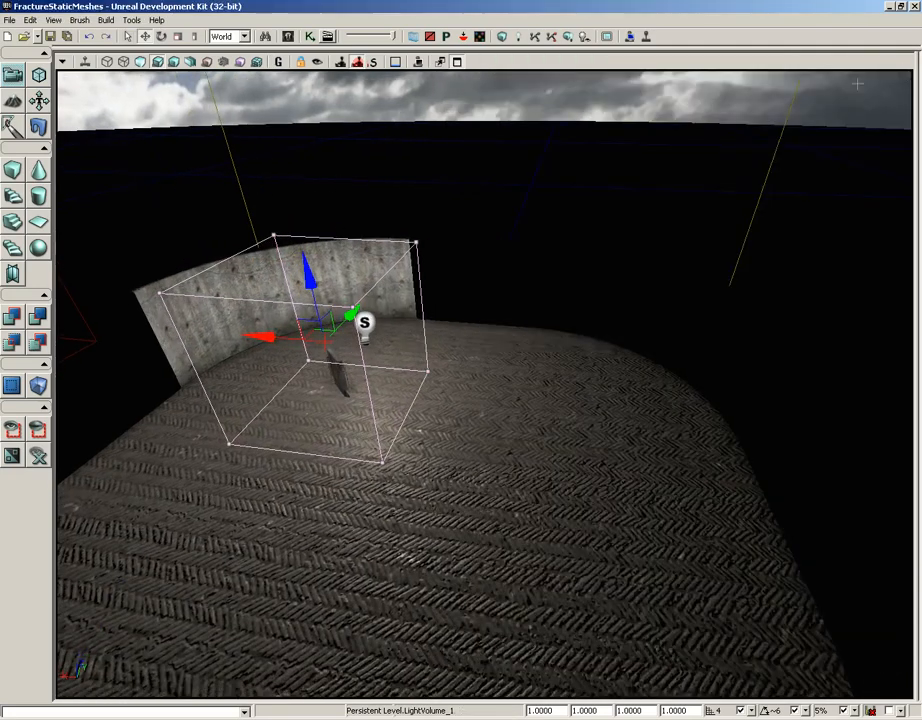
Build the level's lighting and examine how the point light affects the arena's walls and floor around the light volume.
{"action": "left_click", "coordinate": [900, 66]}
{"action": "left_click_drag", "start_coordinate": [640, 302], "coordinate": [607, 320]}
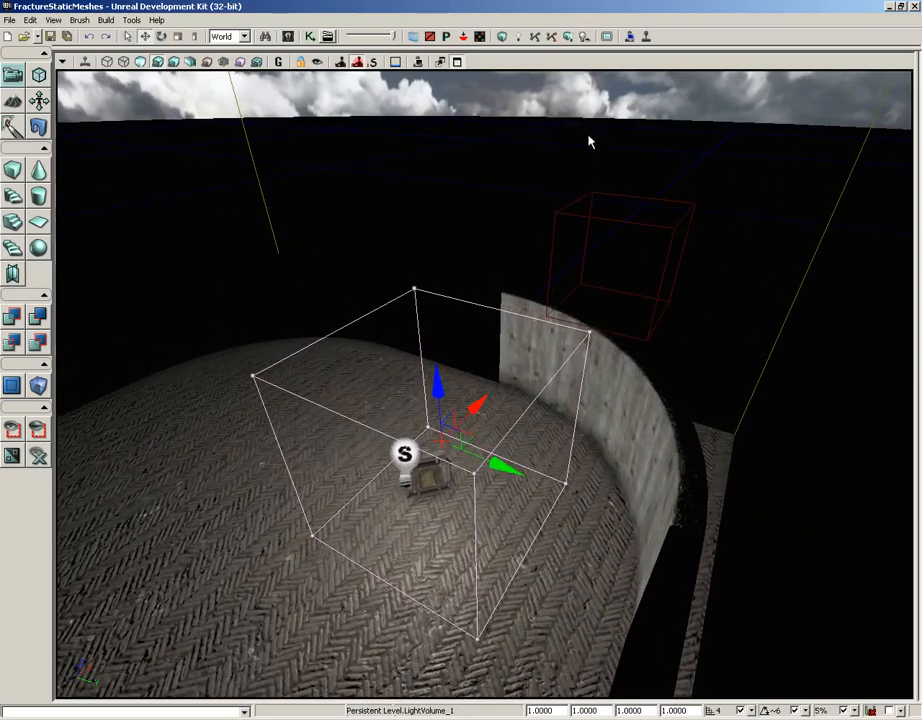
{"action": "left_click", "coordinate": [567, 37]}
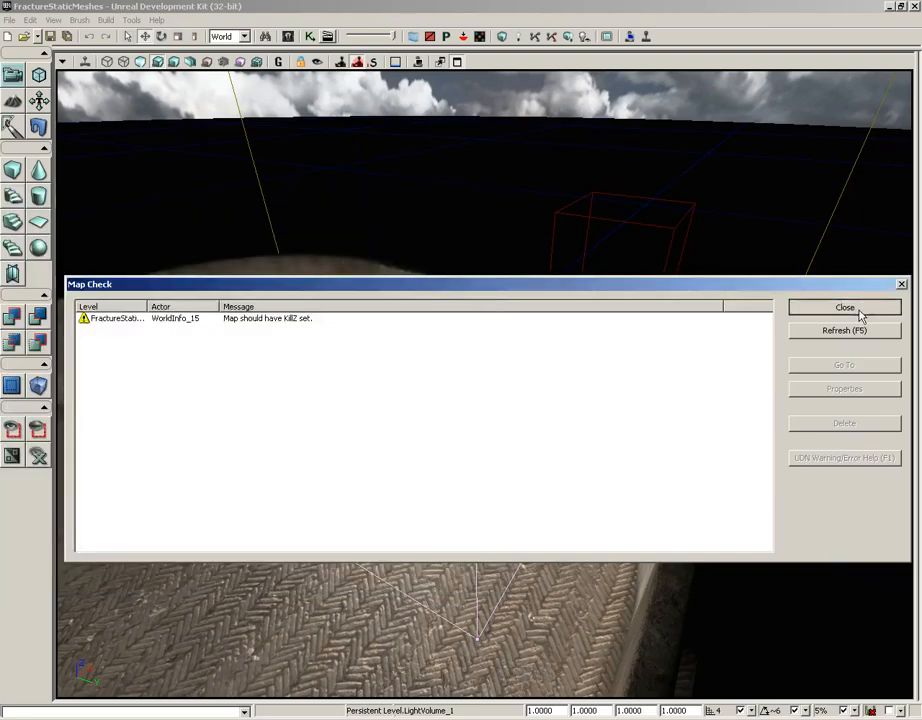
{"action": "left_click", "coordinate": [862, 308]}
{"action": "left_click_drag", "start_coordinate": [521, 286], "coordinate": [595, 185]}
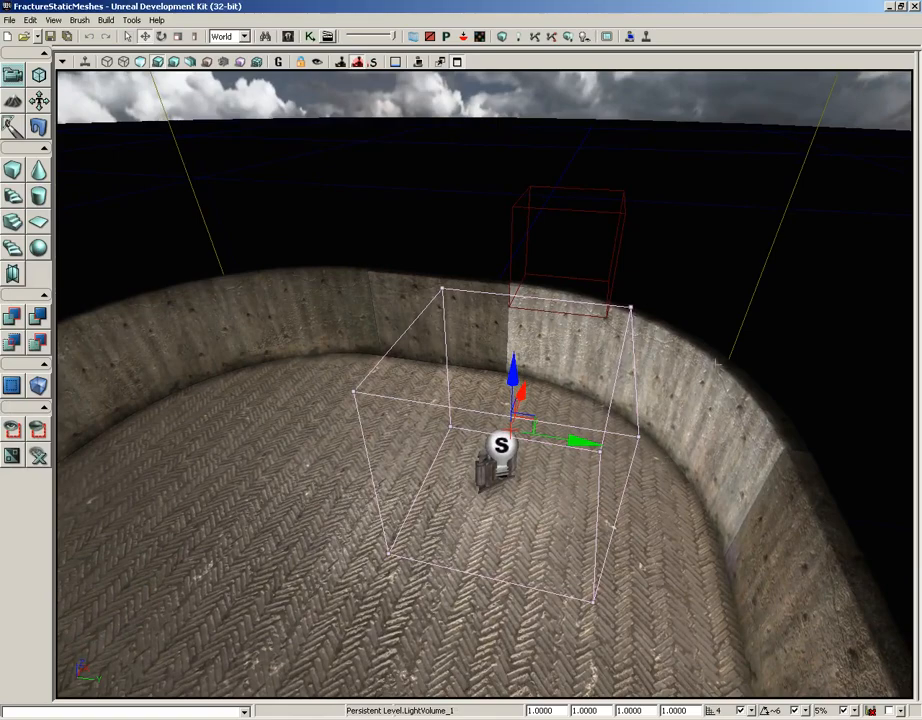
{"action": "left_click_drag", "start_coordinate": [728, 359], "coordinate": [694, 391]}
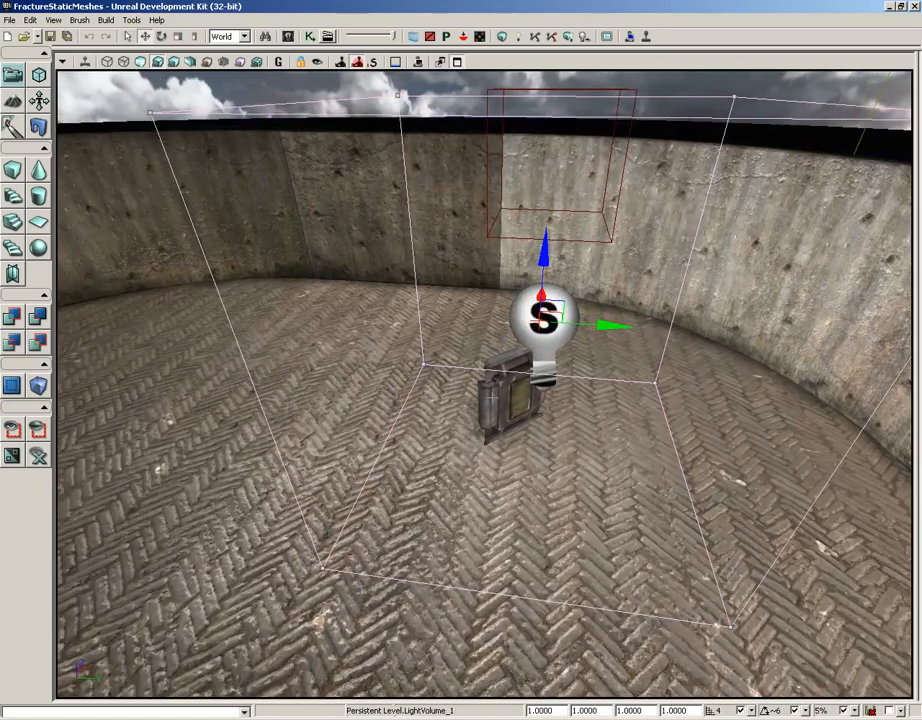
{"action": "left_click_drag", "start_coordinate": [437, 352], "coordinate": [300, 400]}
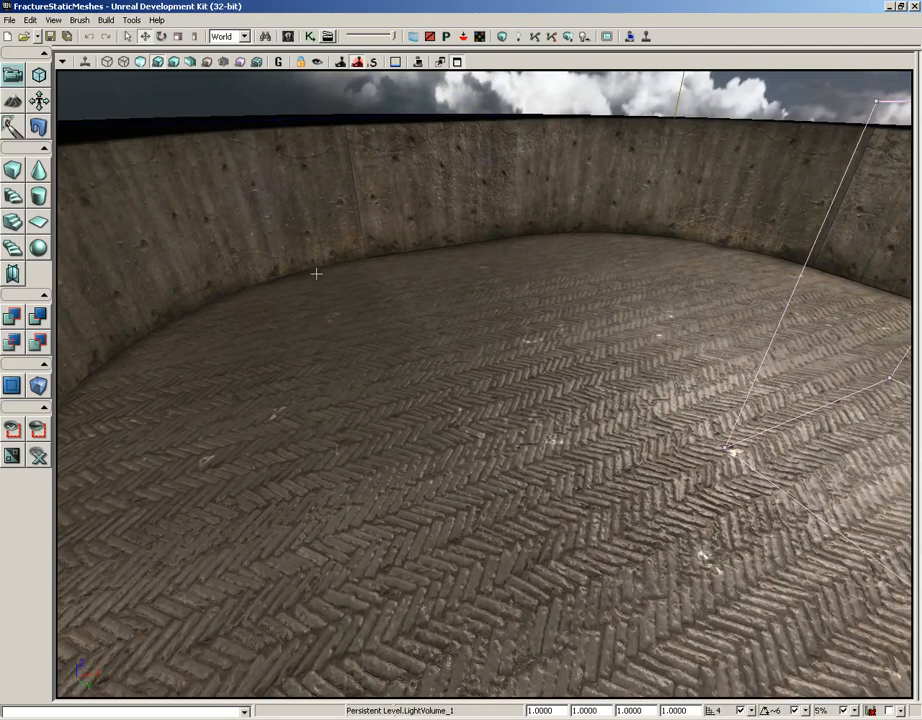
{"action": "key", "text": "f"}
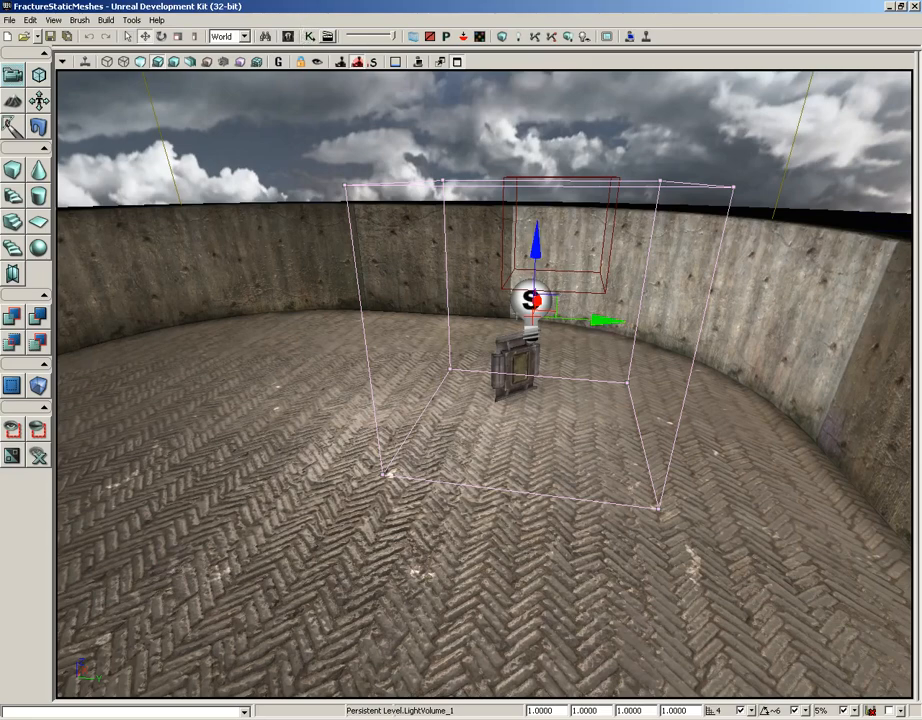
Reopen the point light's properties and expand its Light Component.
{"action": "double_click", "coordinate": [520, 301]}
{"action": "left_click", "coordinate": [646, 211]}
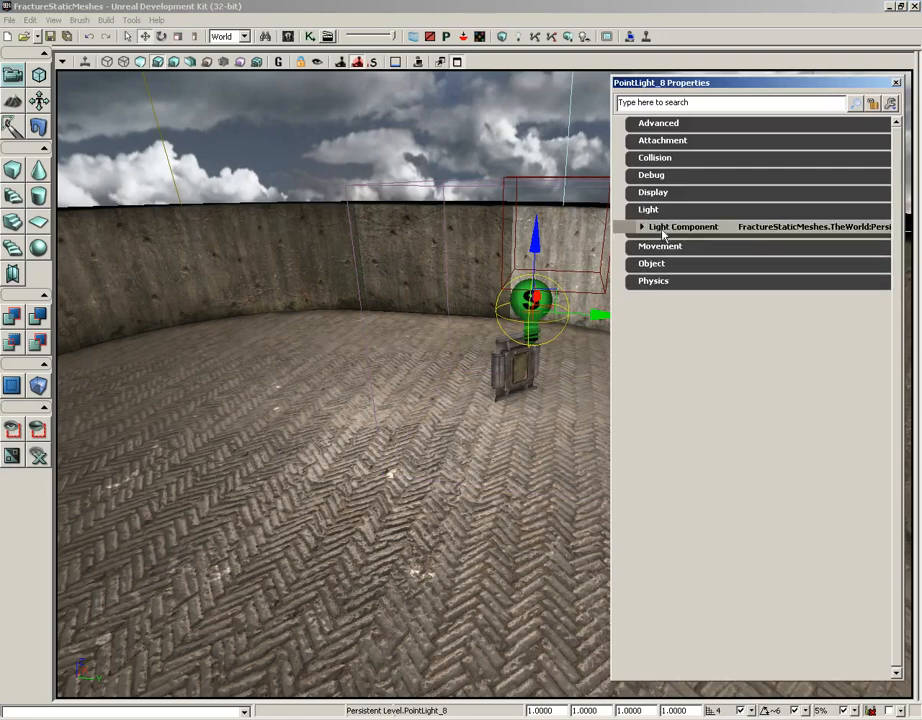
{"action": "left_click", "coordinate": [667, 230]}
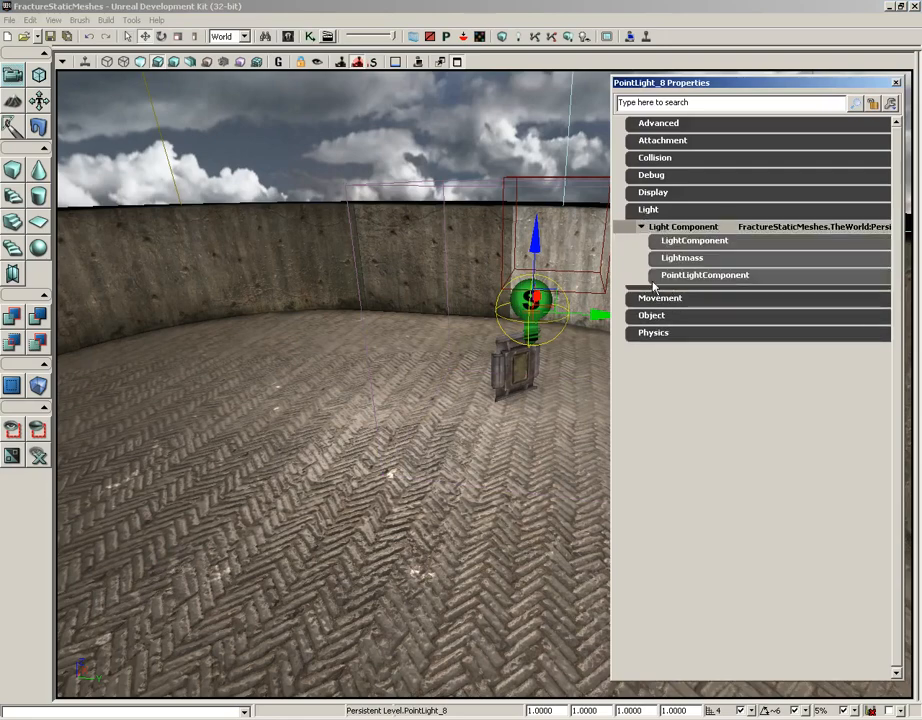